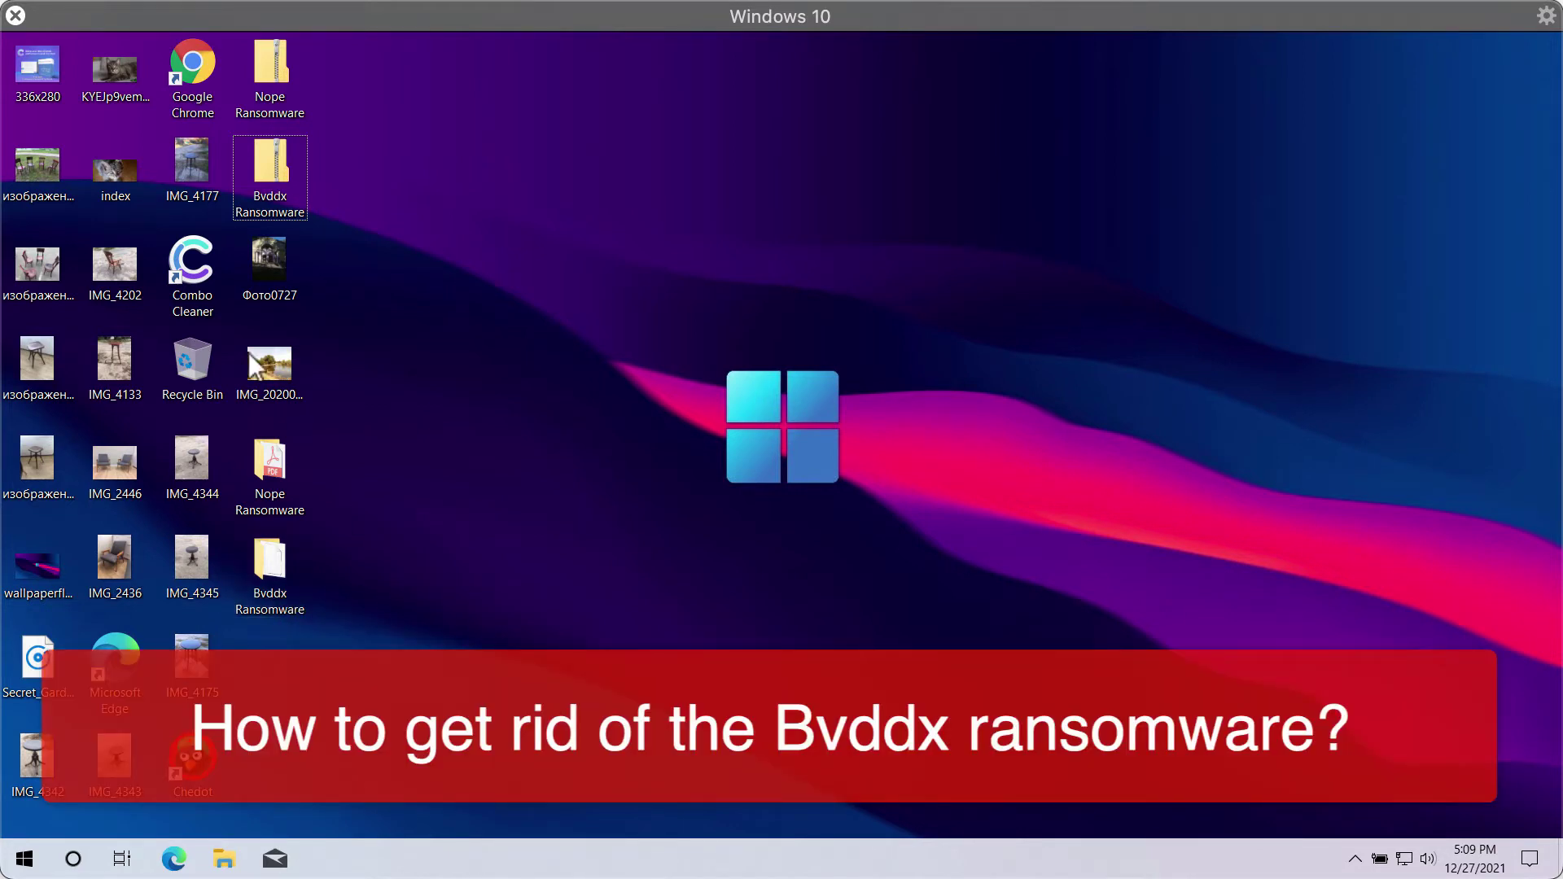
- View the index, KYEJp9vem and one изображение desktop picture in Photos, closing each one after viewing
{"action": "left_click", "coordinate": [134, 176]}
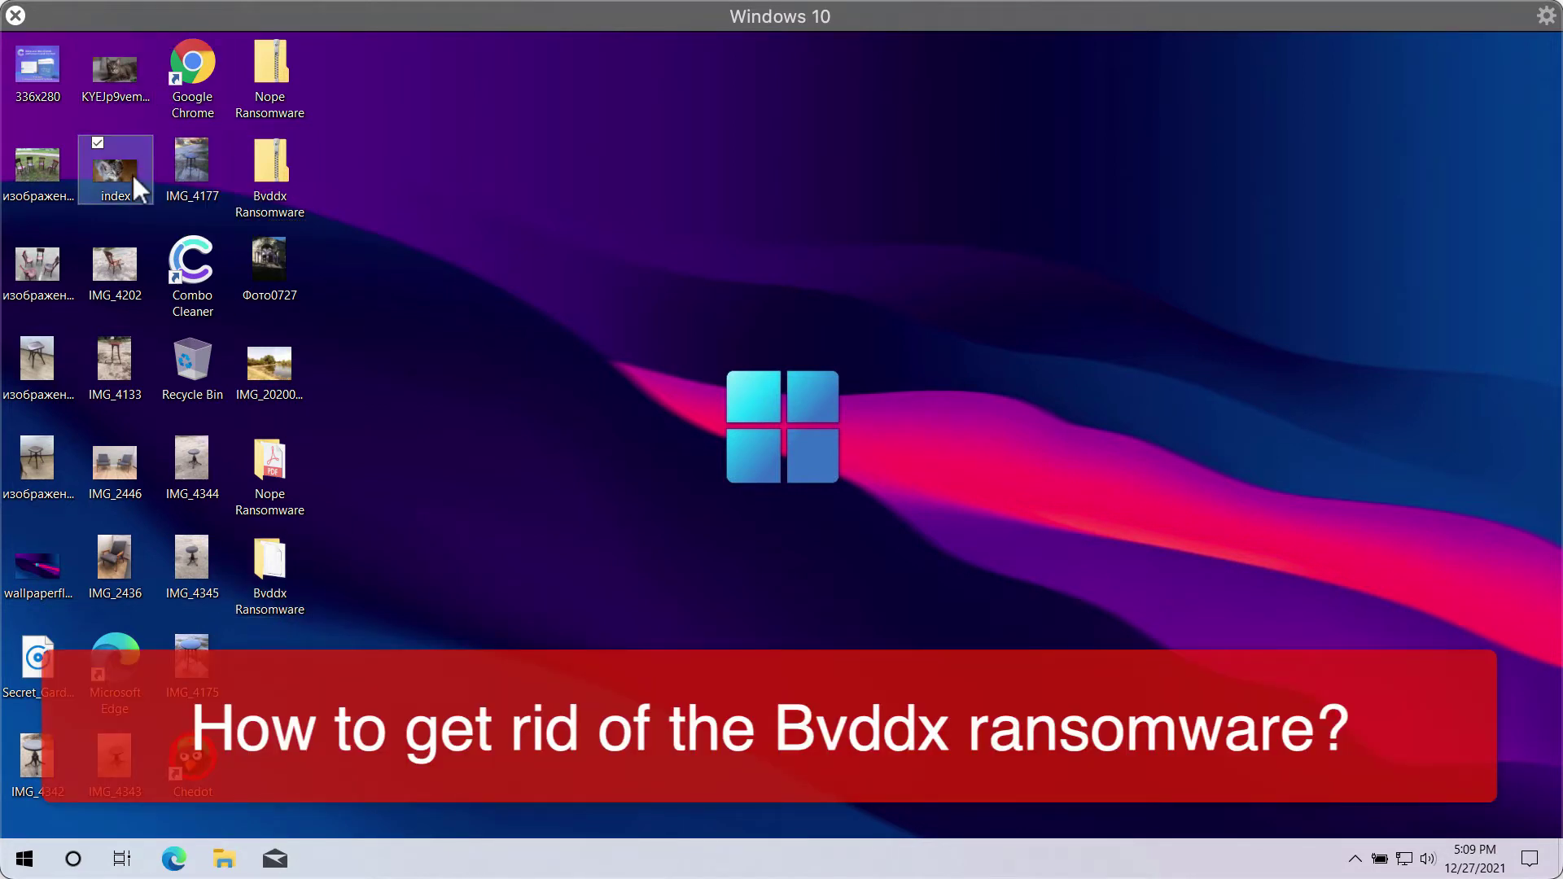
{"action": "double_click", "coordinate": [133, 174]}
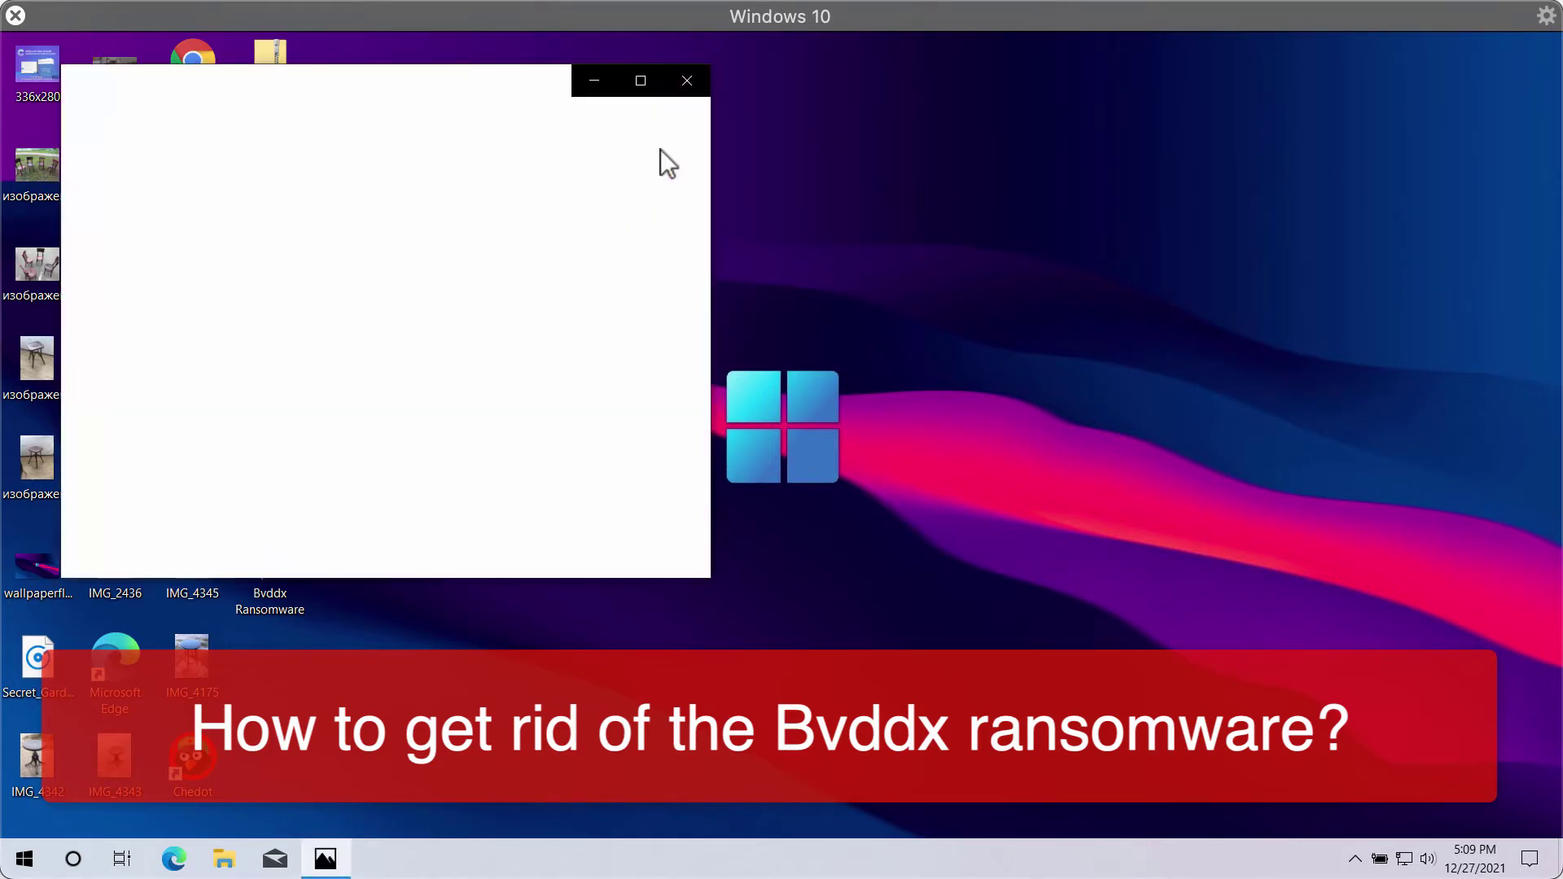
{"action": "left_click", "coordinate": [687, 80]}
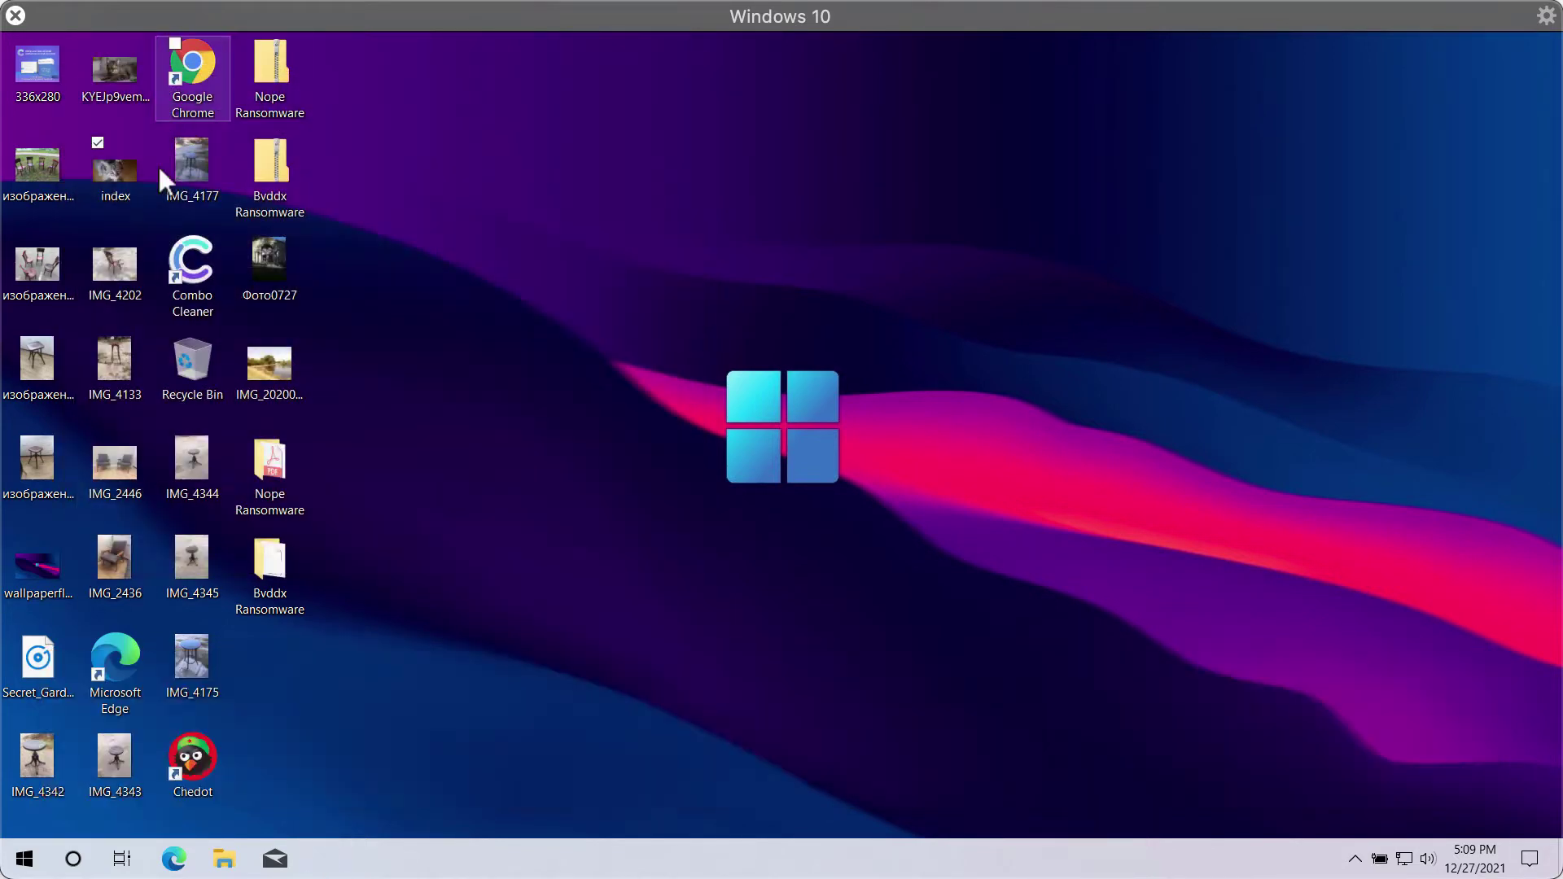
{"action": "double_click", "coordinate": [100, 75]}
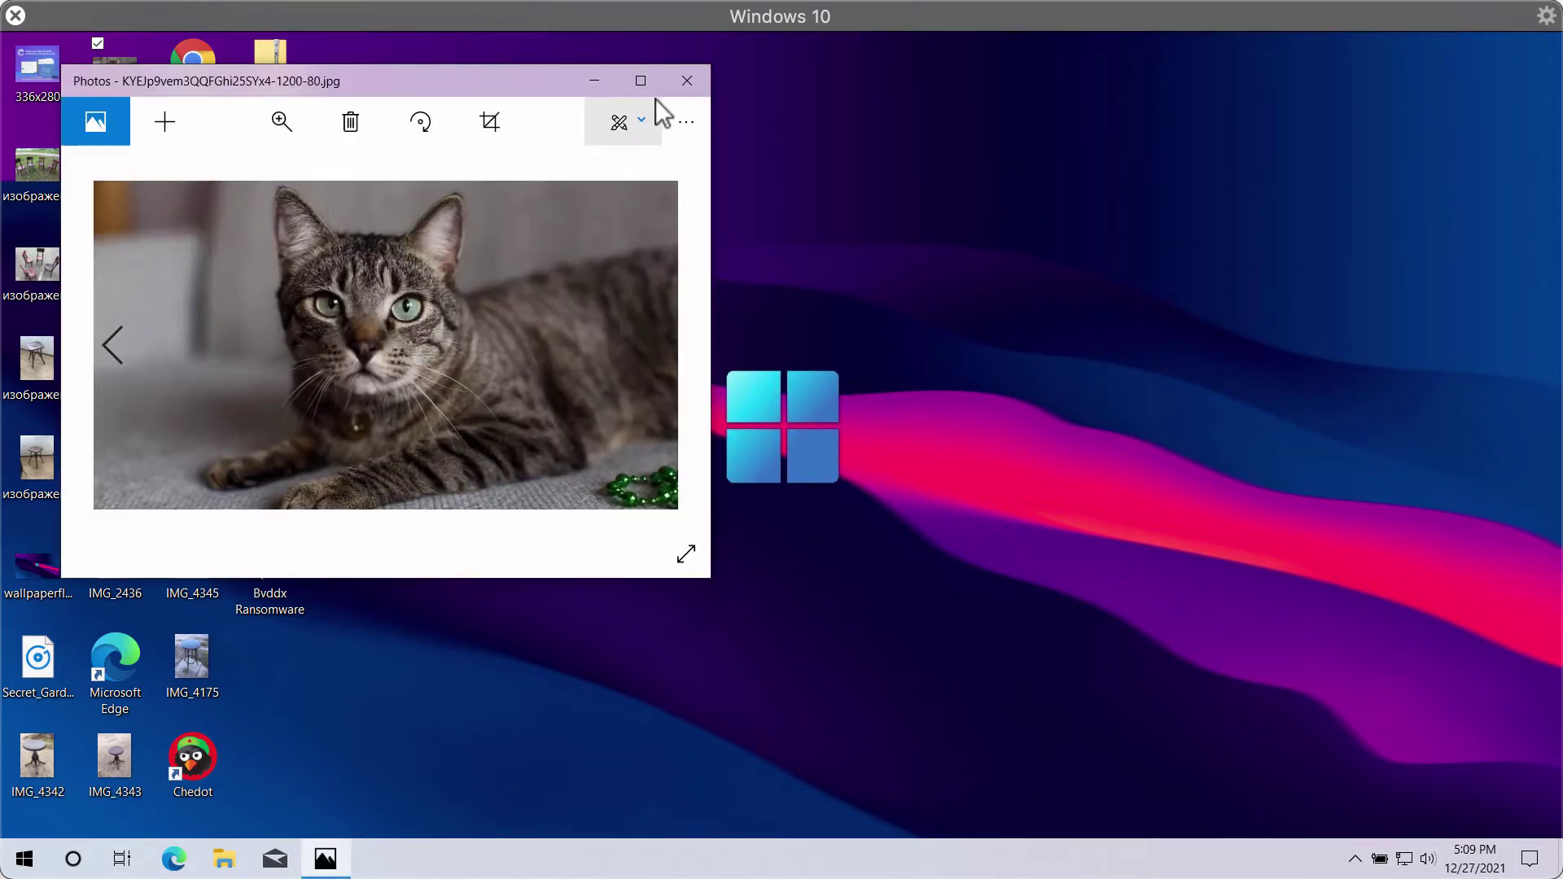
{"action": "left_click", "coordinate": [684, 89]}
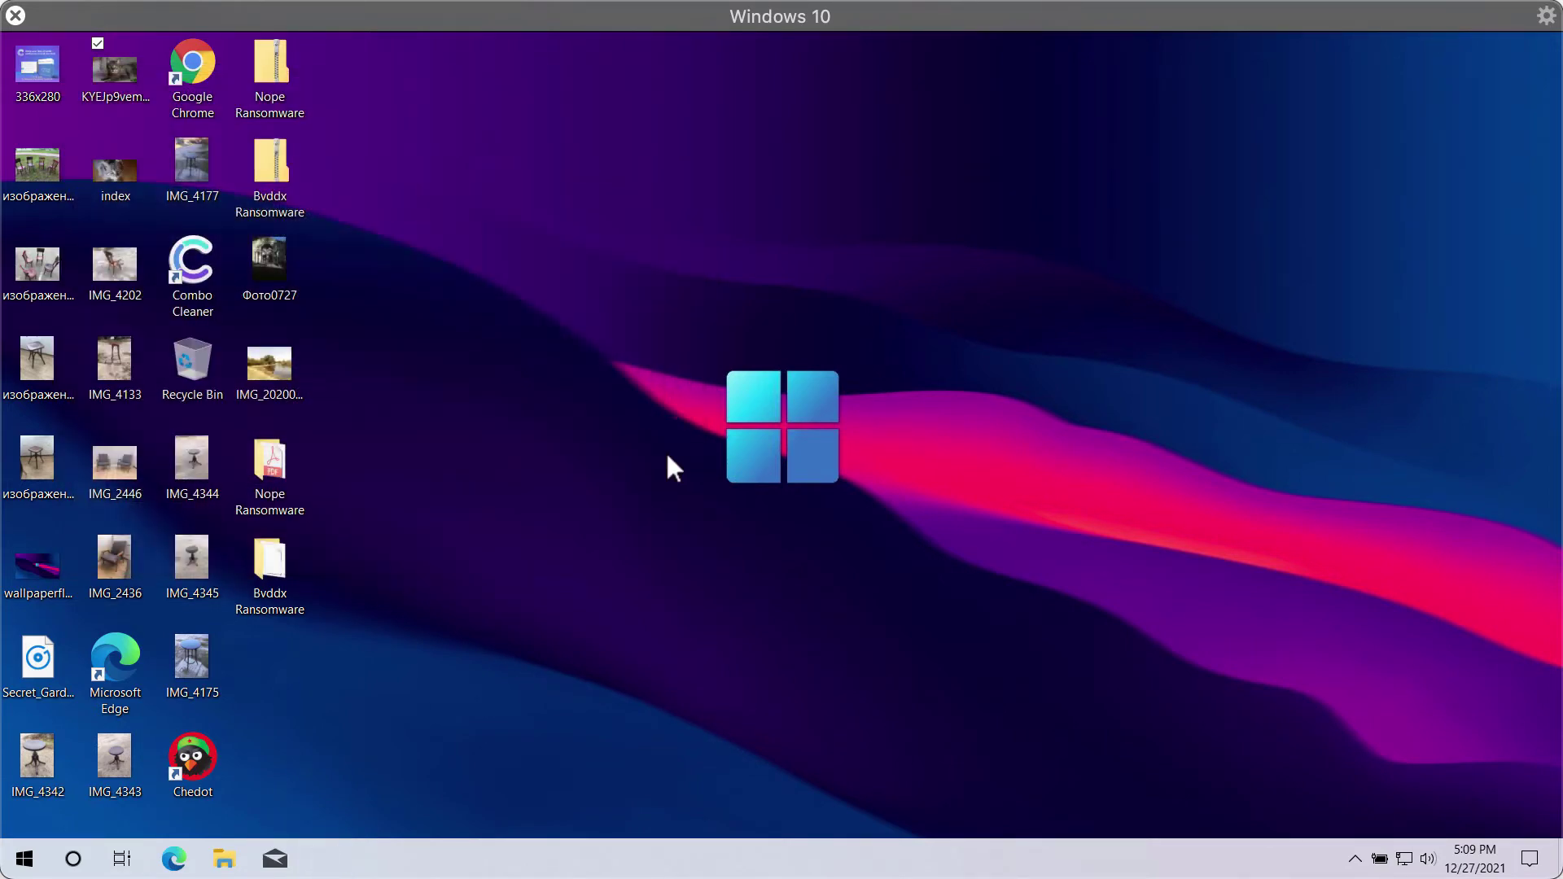
{"action": "double_click", "coordinate": [36, 457]}
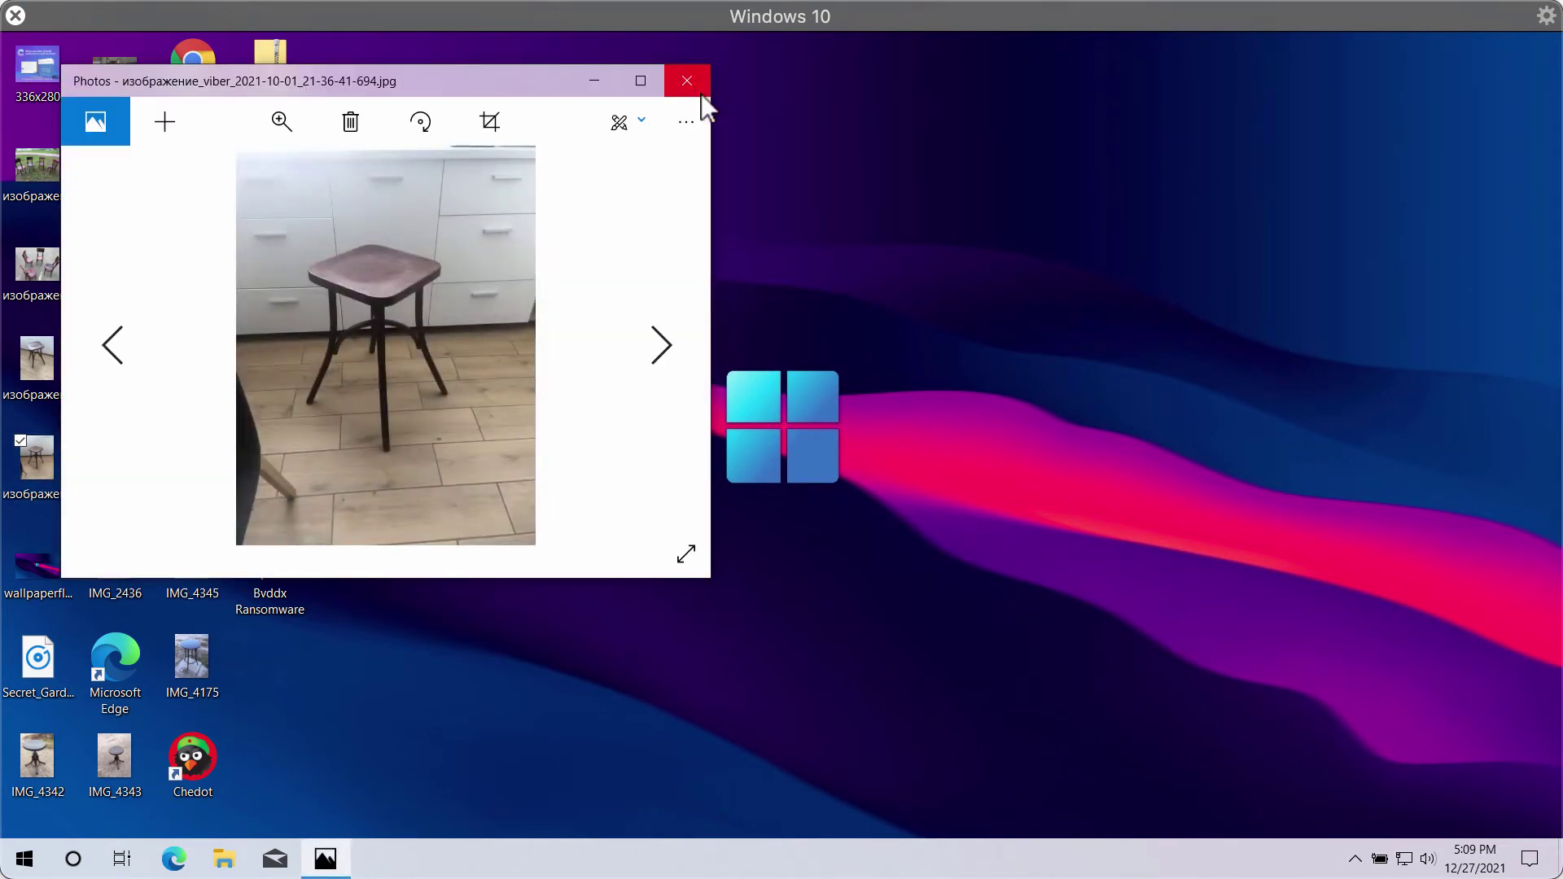
{"action": "left_click", "coordinate": [701, 86]}
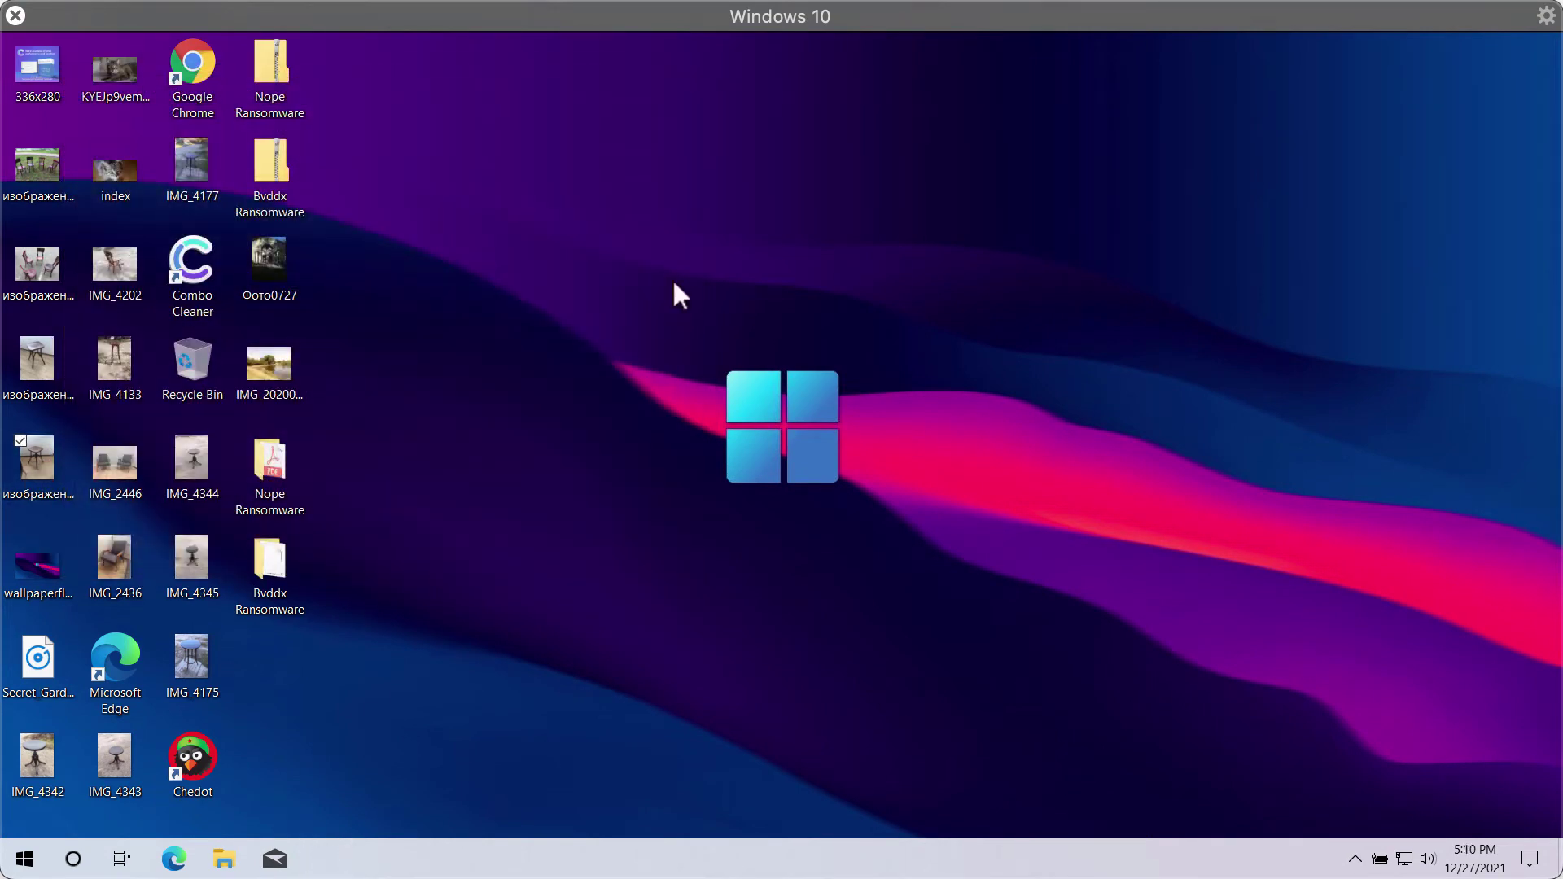
- Launch the application in the desktop's Bvddx Ransomware folder and close the folder window
{"action": "double_click", "coordinate": [276, 574]}
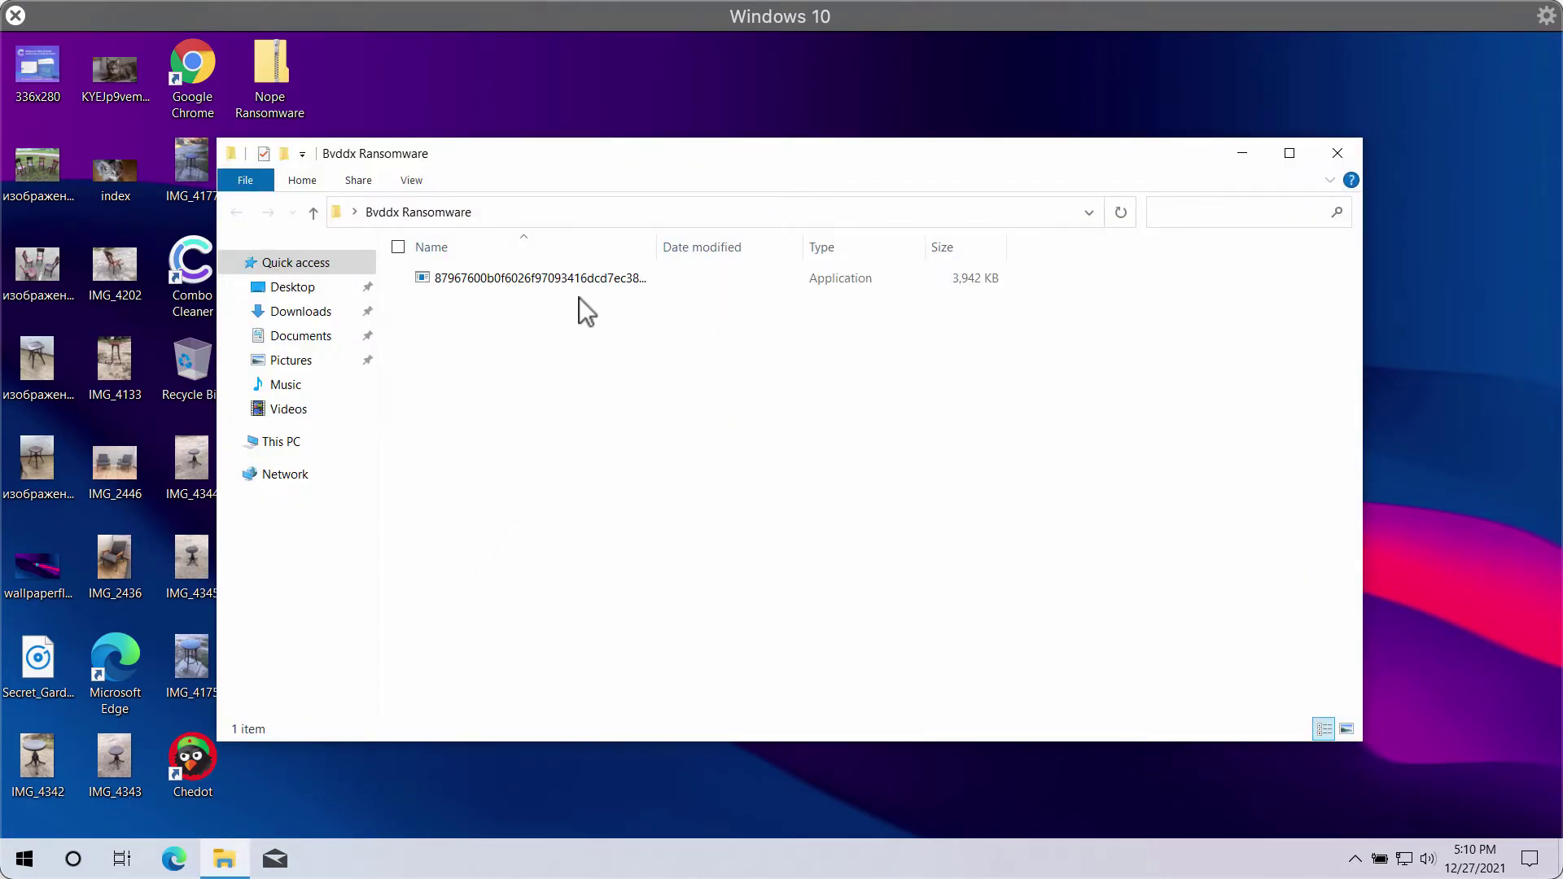
{"action": "left_click", "coordinate": [589, 278]}
{"action": "left_click", "coordinate": [1339, 153]}
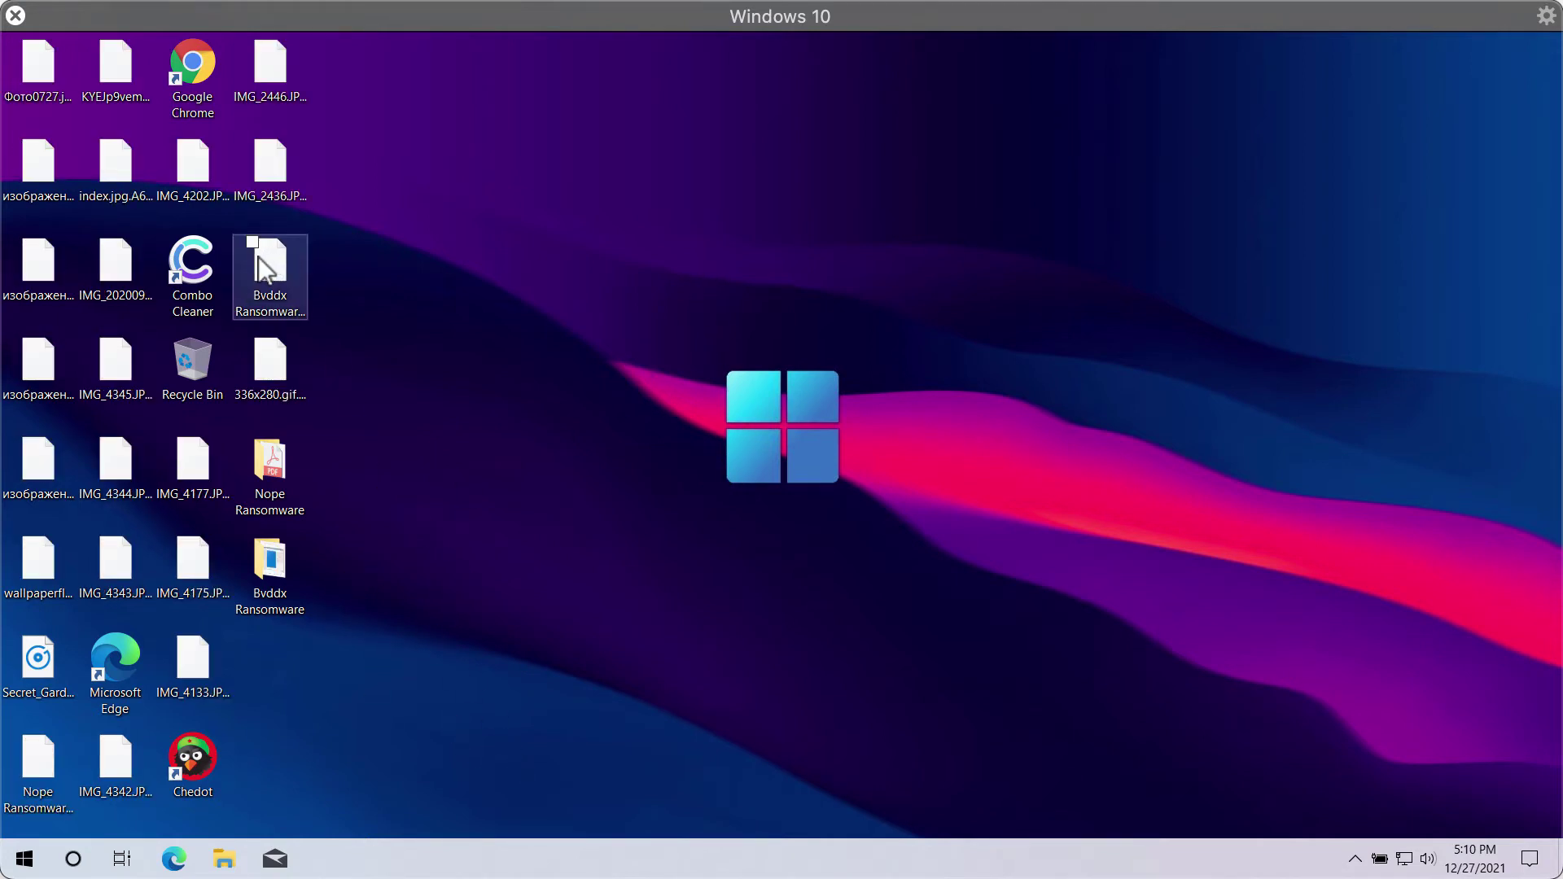
- Inspect the name of the encrypted index.jpg file on the desktop and read through the rFSH_HOW_TO_DECRYPT note
{"action": "left_click", "coordinate": [257, 256]}
{"action": "left_click", "coordinate": [114, 159]}
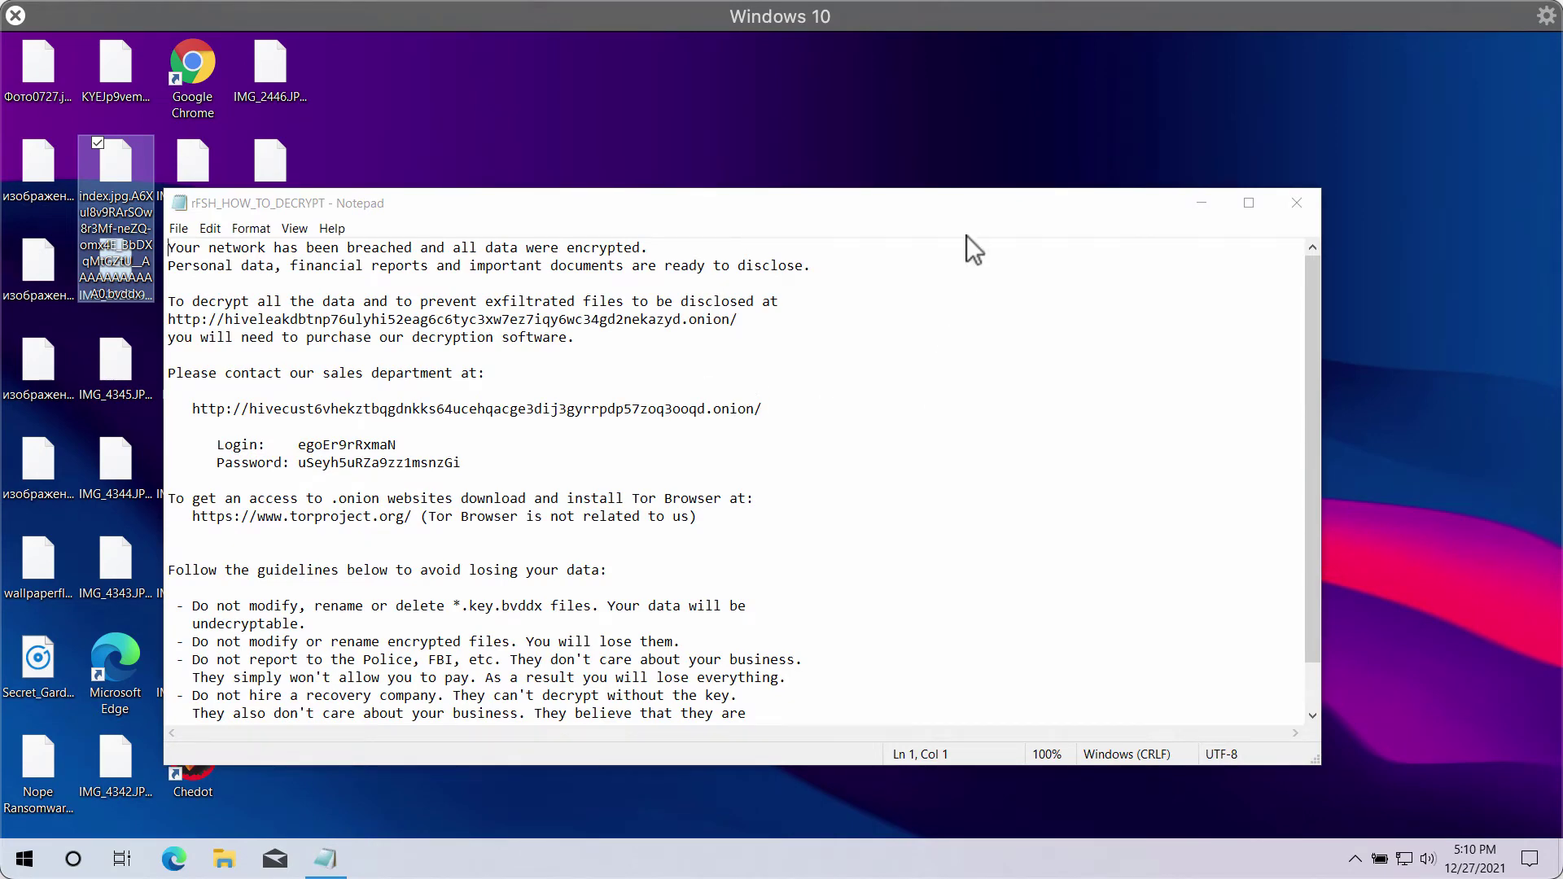
{"action": "left_click_drag", "start_coordinate": [998, 213], "coordinate": [1143, 167]}
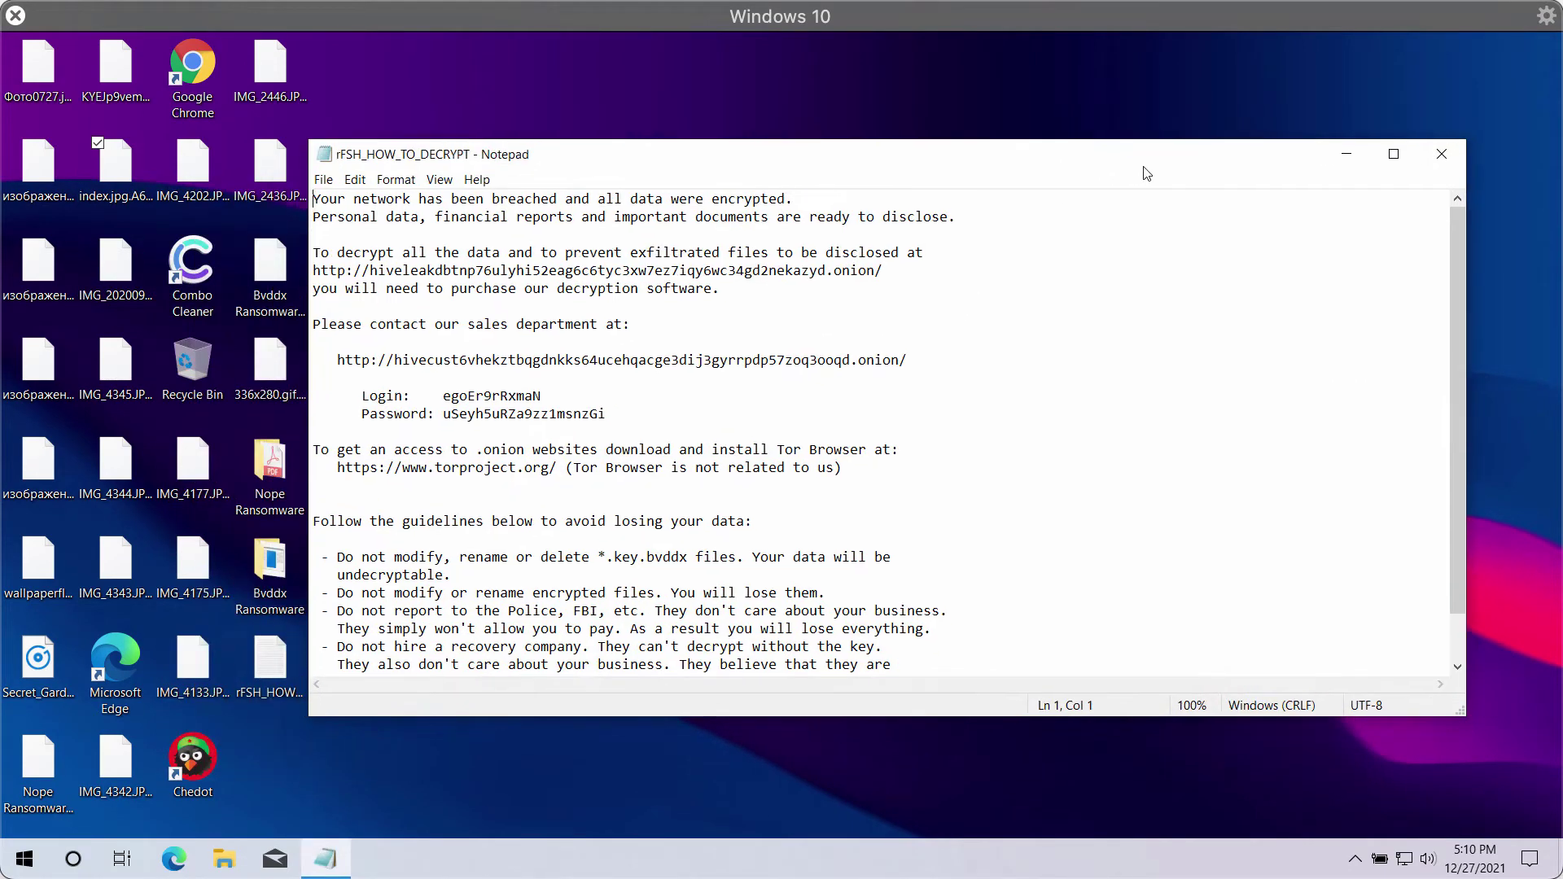
{"action": "left_click", "coordinate": [779, 453]}
{"action": "scroll", "coordinate": [778, 454], "scroll_direction": "down", "scroll_amount": 1}
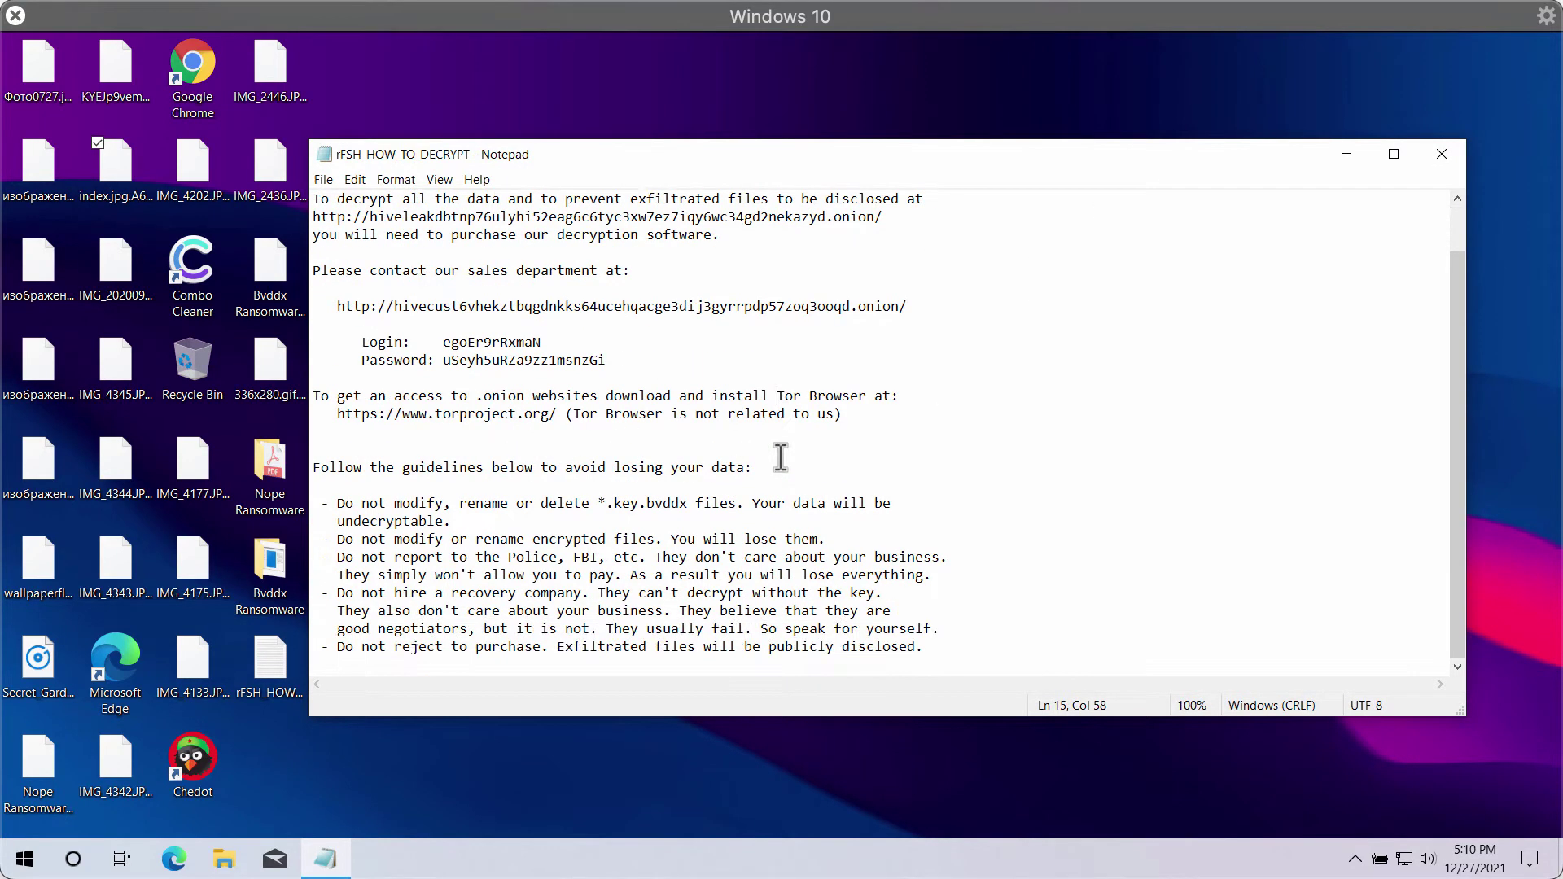
{"action": "scroll", "coordinate": [780, 457], "scroll_direction": "up", "scroll_amount": 1}
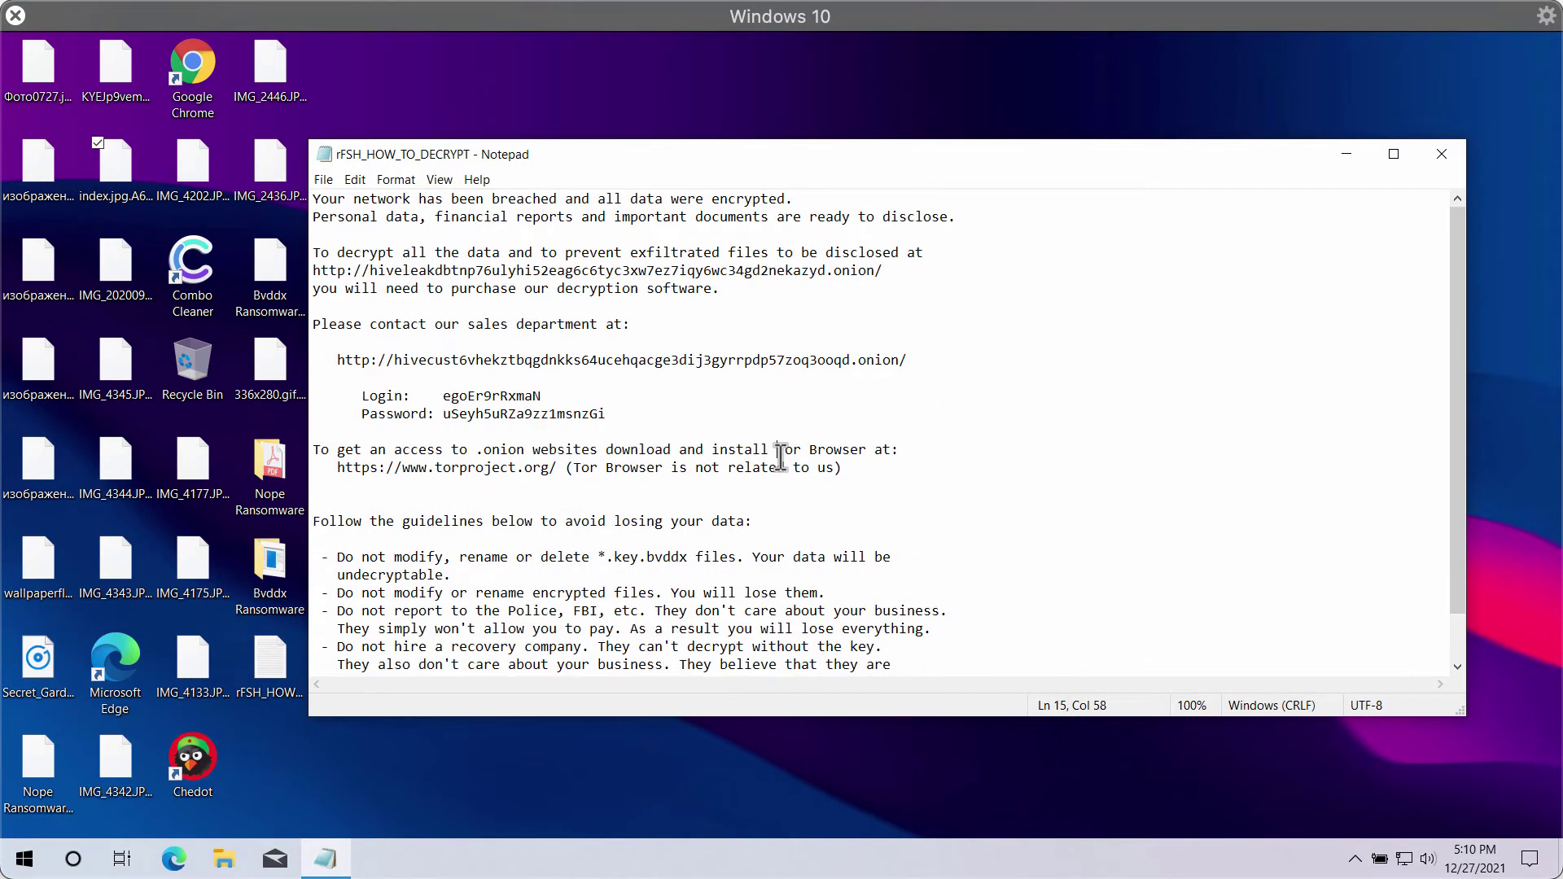
- Highlight the bvddx extension in the note's first guideline and read the remaining guidelines to the end
{"action": "left_click_drag", "start_coordinate": [688, 559], "coordinate": [653, 562]}
{"action": "left_click", "coordinate": [710, 558]}
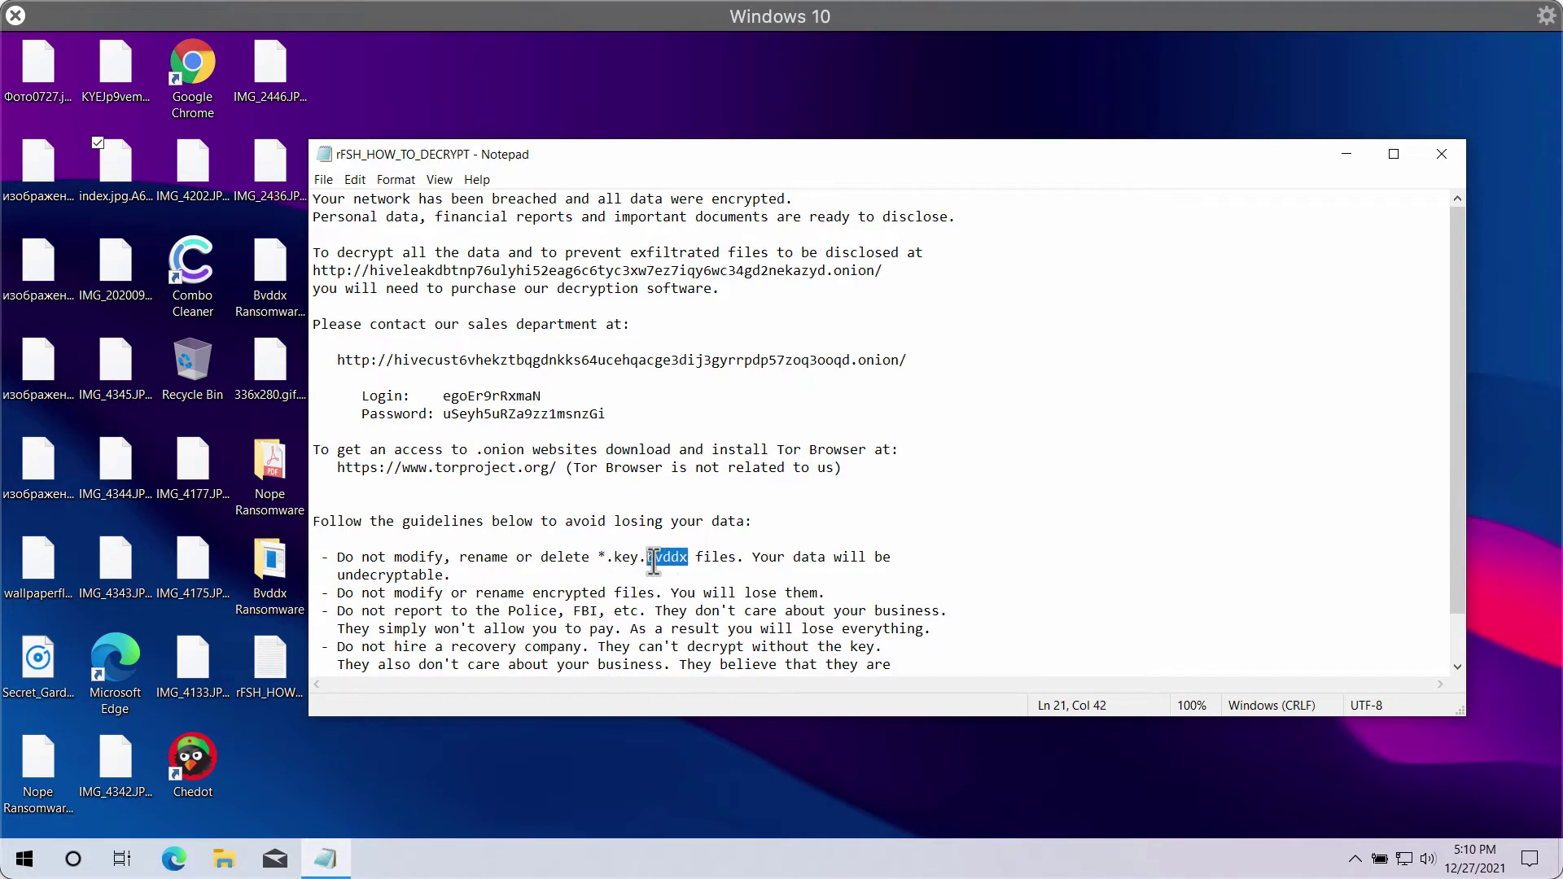
{"action": "left_click", "coordinate": [690, 560]}
{"action": "left_click_drag", "start_coordinate": [1033, 162], "coordinate": [1054, 153]}
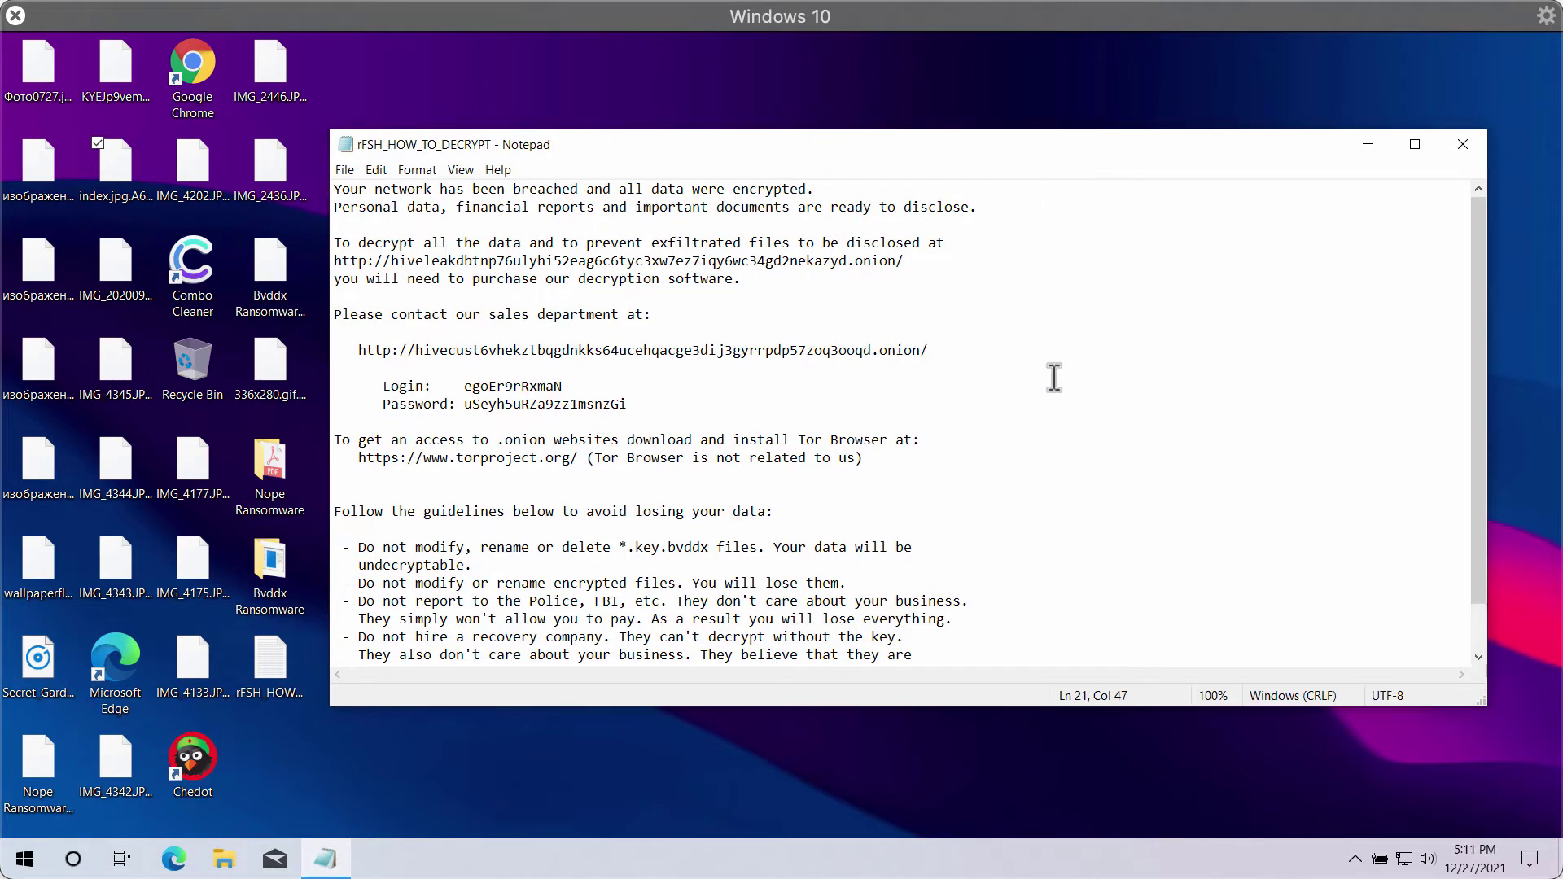
{"action": "scroll", "coordinate": [1053, 377], "scroll_direction": "down", "scroll_amount": 1}
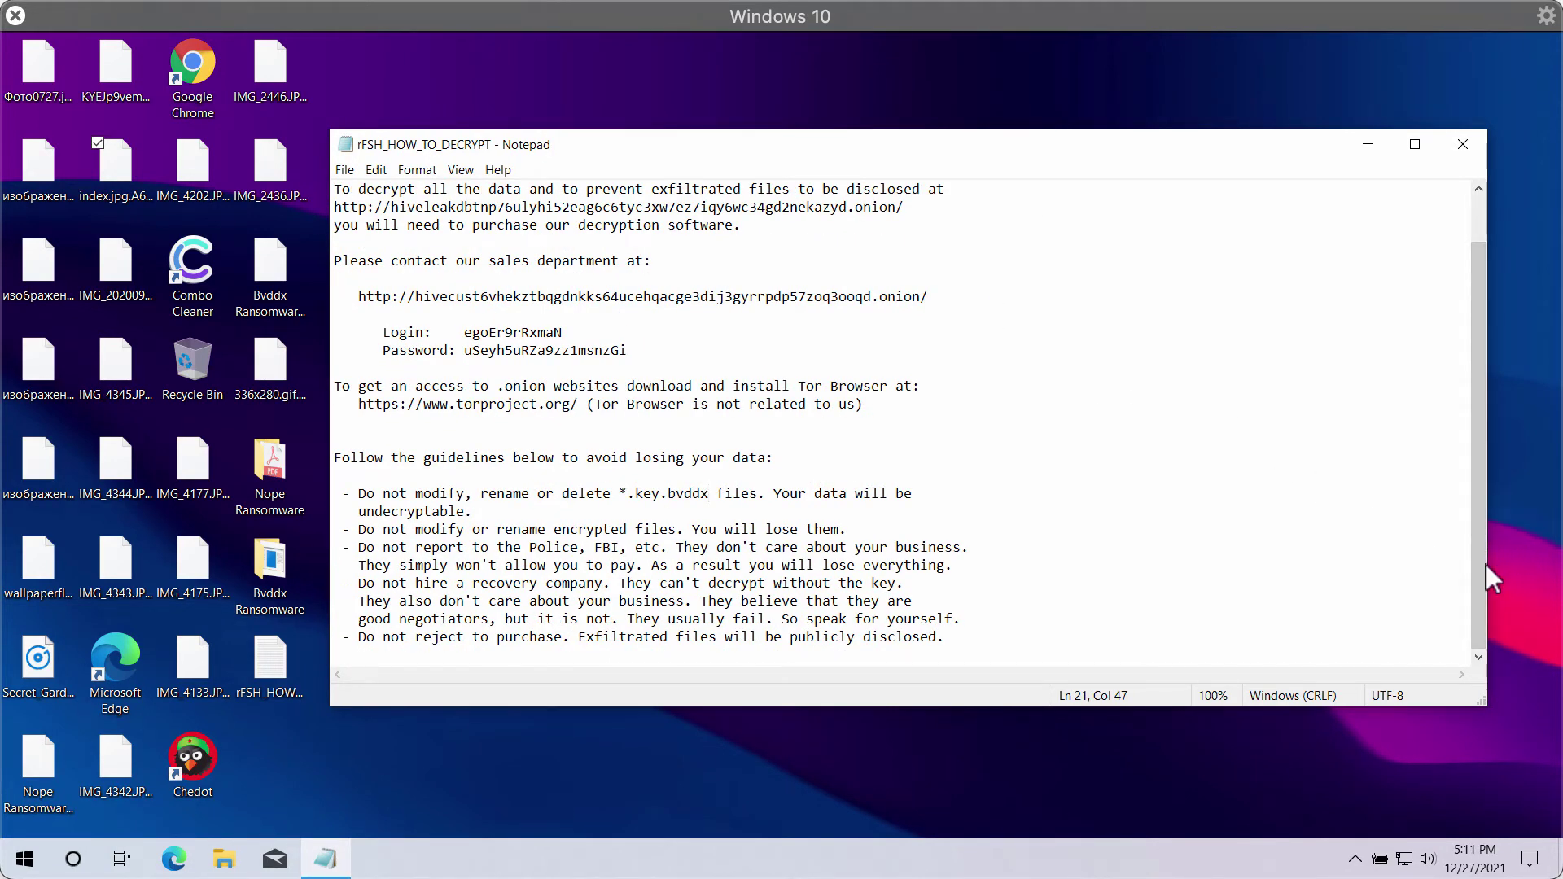
{"action": "left_click_drag", "start_coordinate": [1484, 568], "coordinate": [1486, 519]}
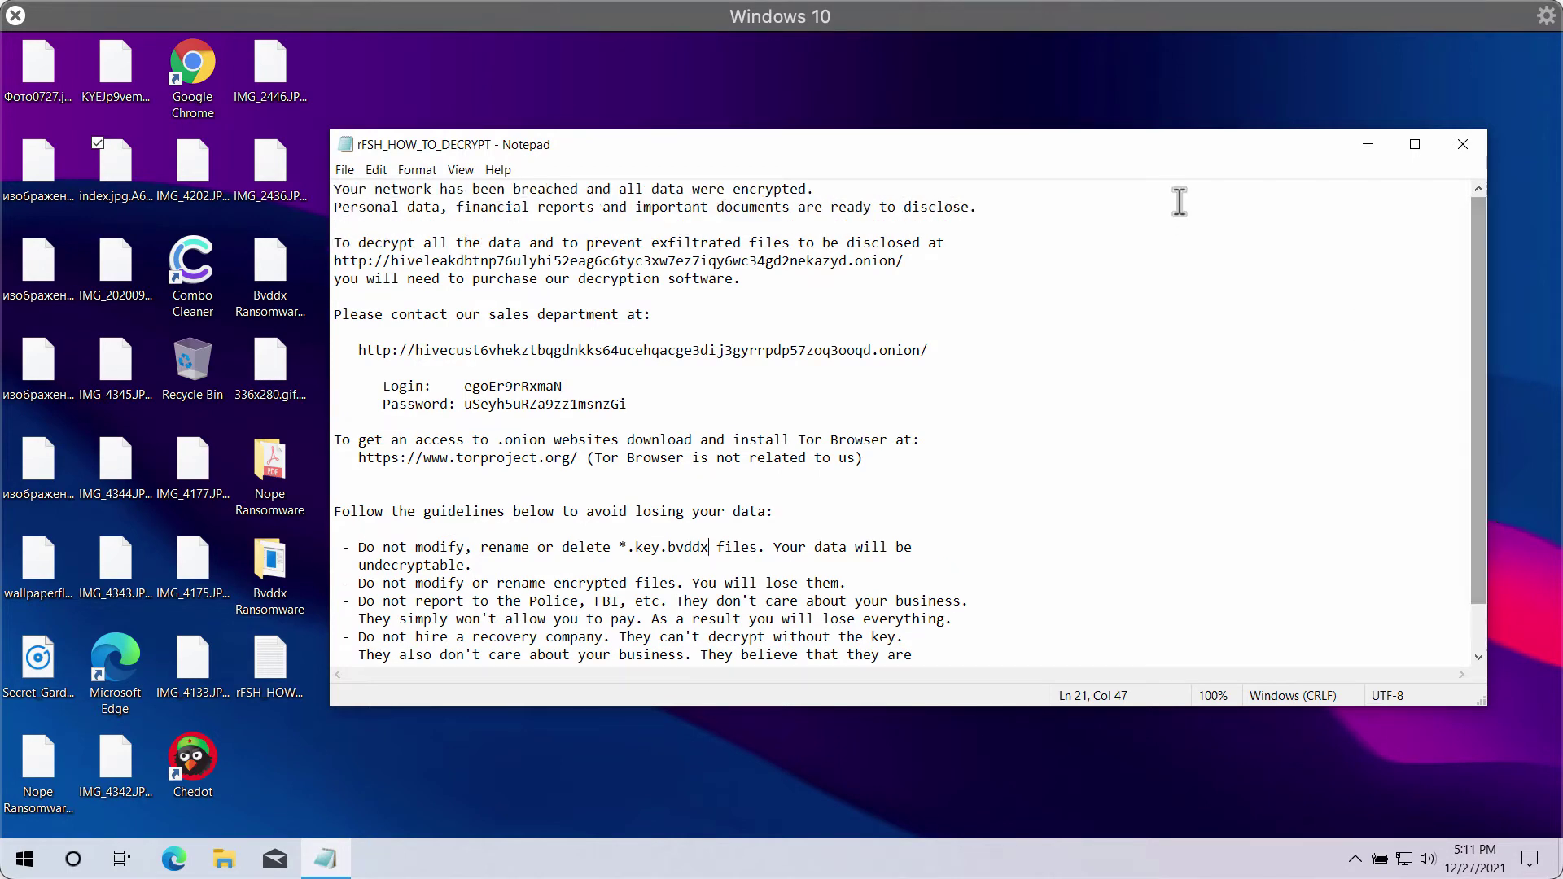
{"action": "left_click_drag", "start_coordinate": [1193, 158], "coordinate": [1222, 154]}
- Switch to Google Chrome and open the Combo Cleaner website from the new tab page shortcuts
{"action": "double_click", "coordinate": [180, 74]}
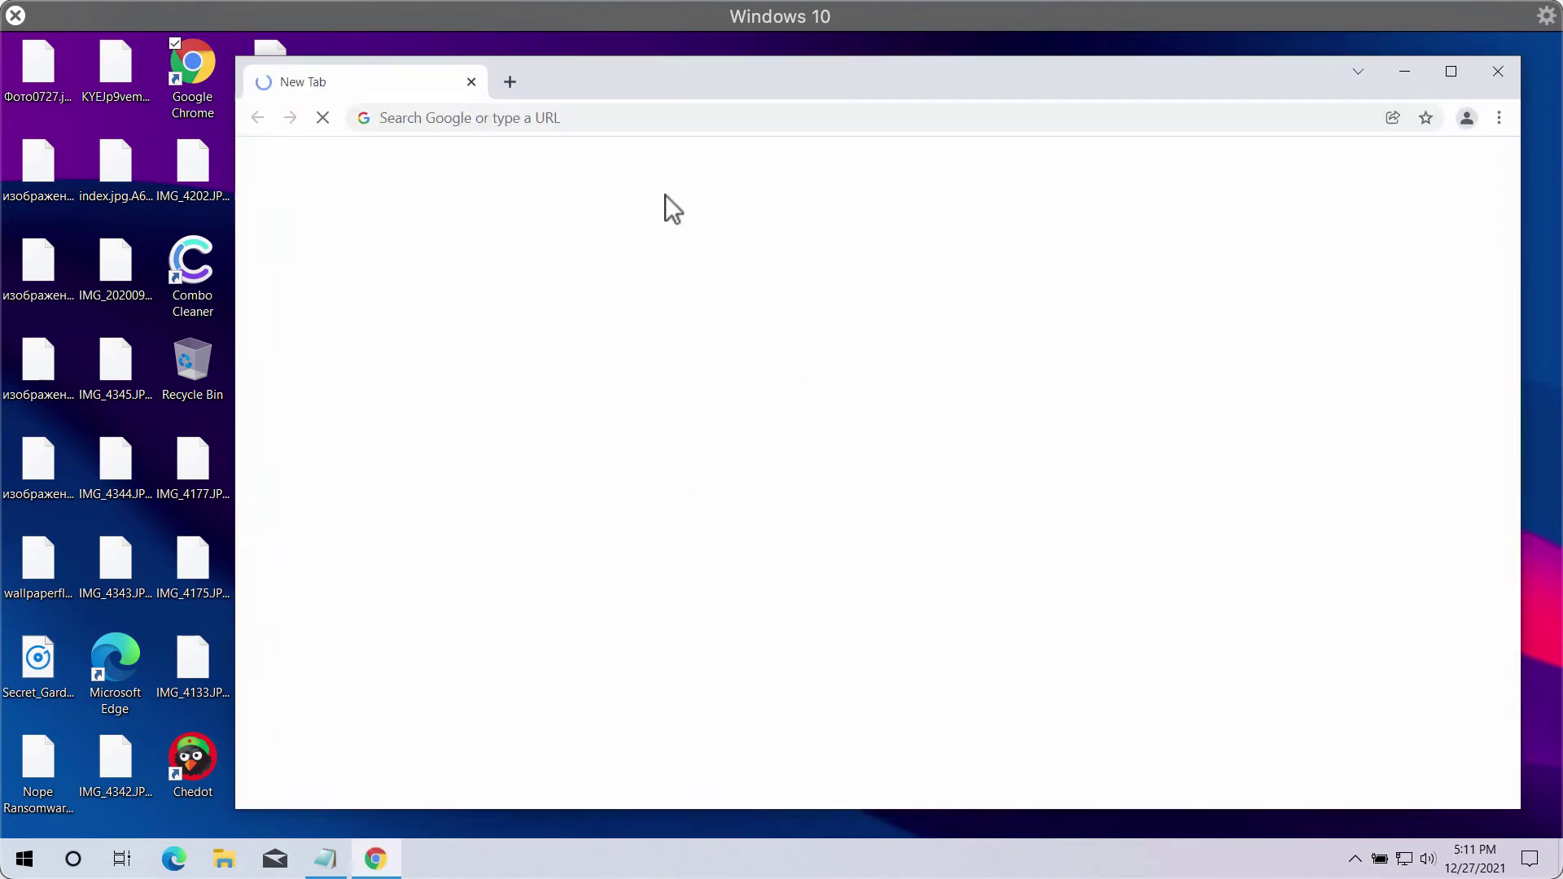
{"action": "left_click_drag", "start_coordinate": [722, 66], "coordinate": [674, 76]}
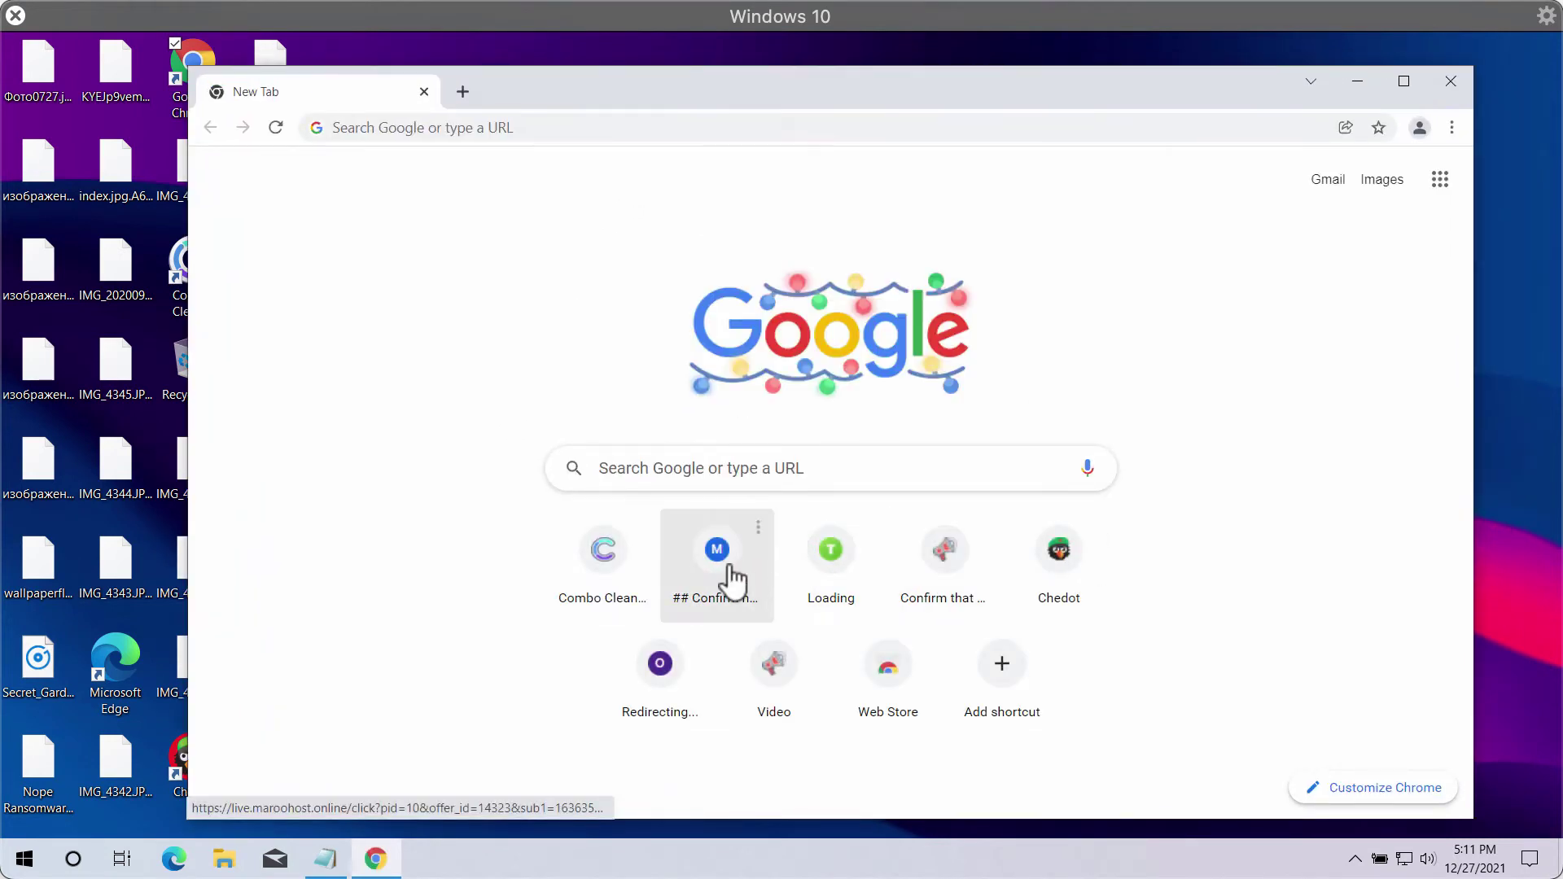
{"action": "left_click", "coordinate": [625, 574]}
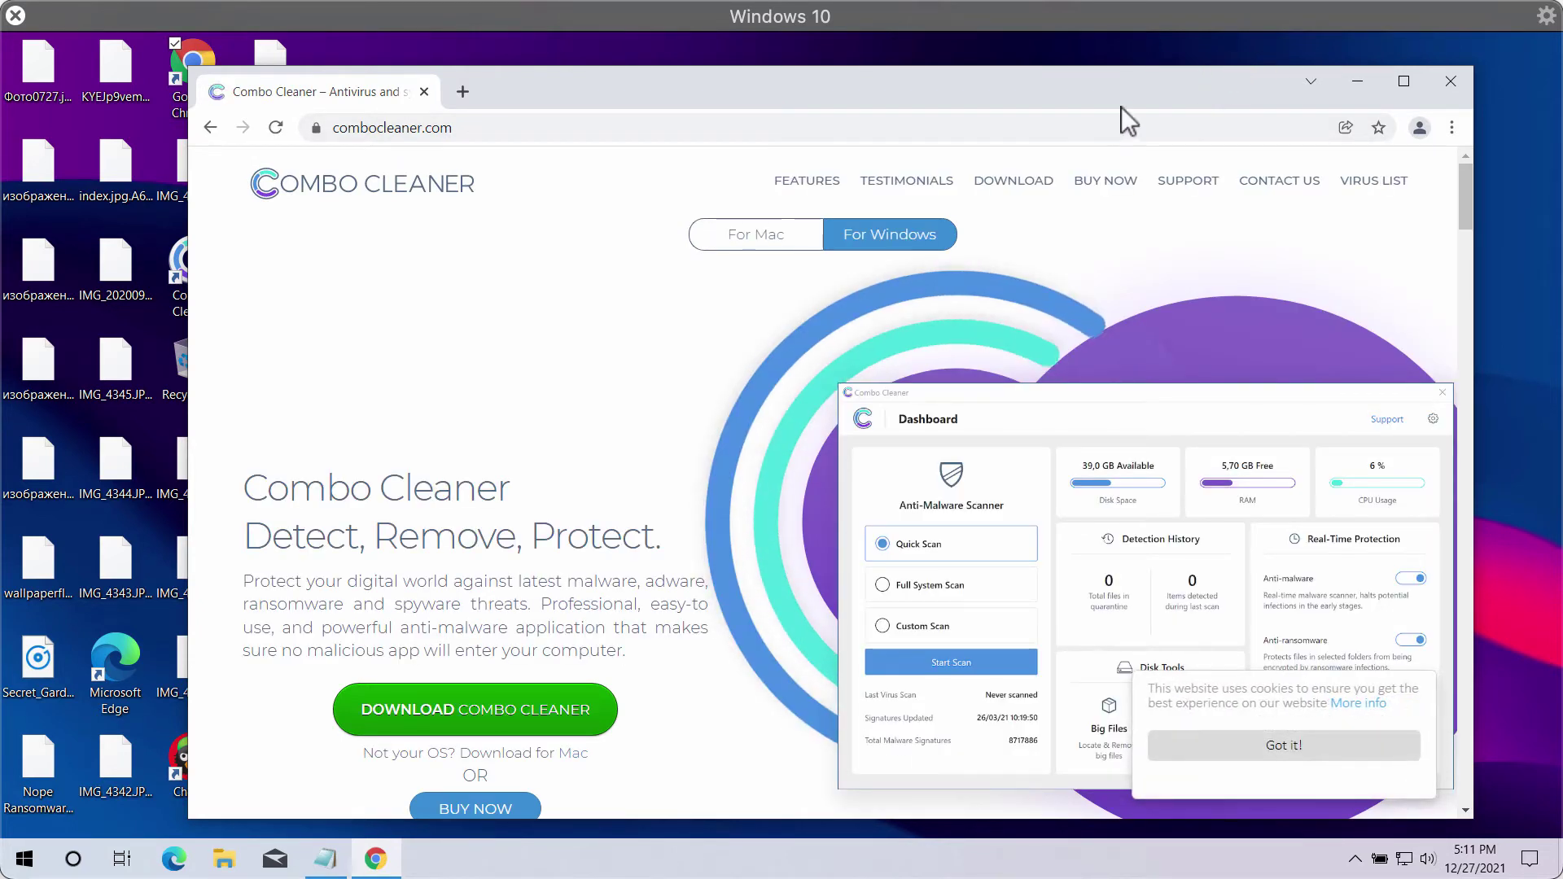
{"action": "left_click_drag", "start_coordinate": [1122, 96], "coordinate": [1096, 99]}
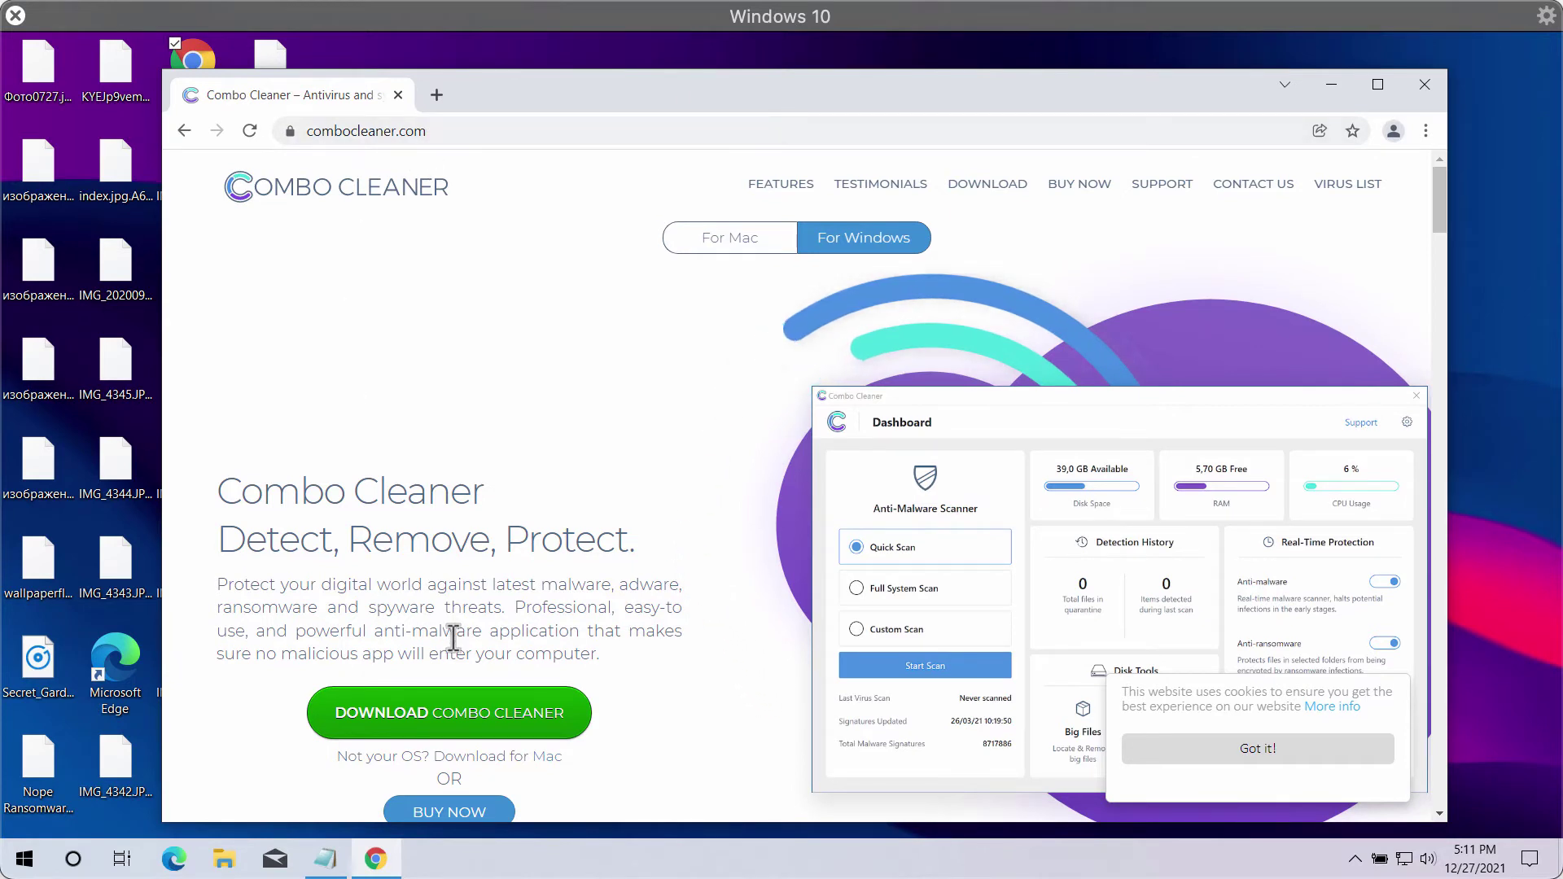
{"action": "left_click_drag", "start_coordinate": [803, 104], "coordinate": [807, 99]}
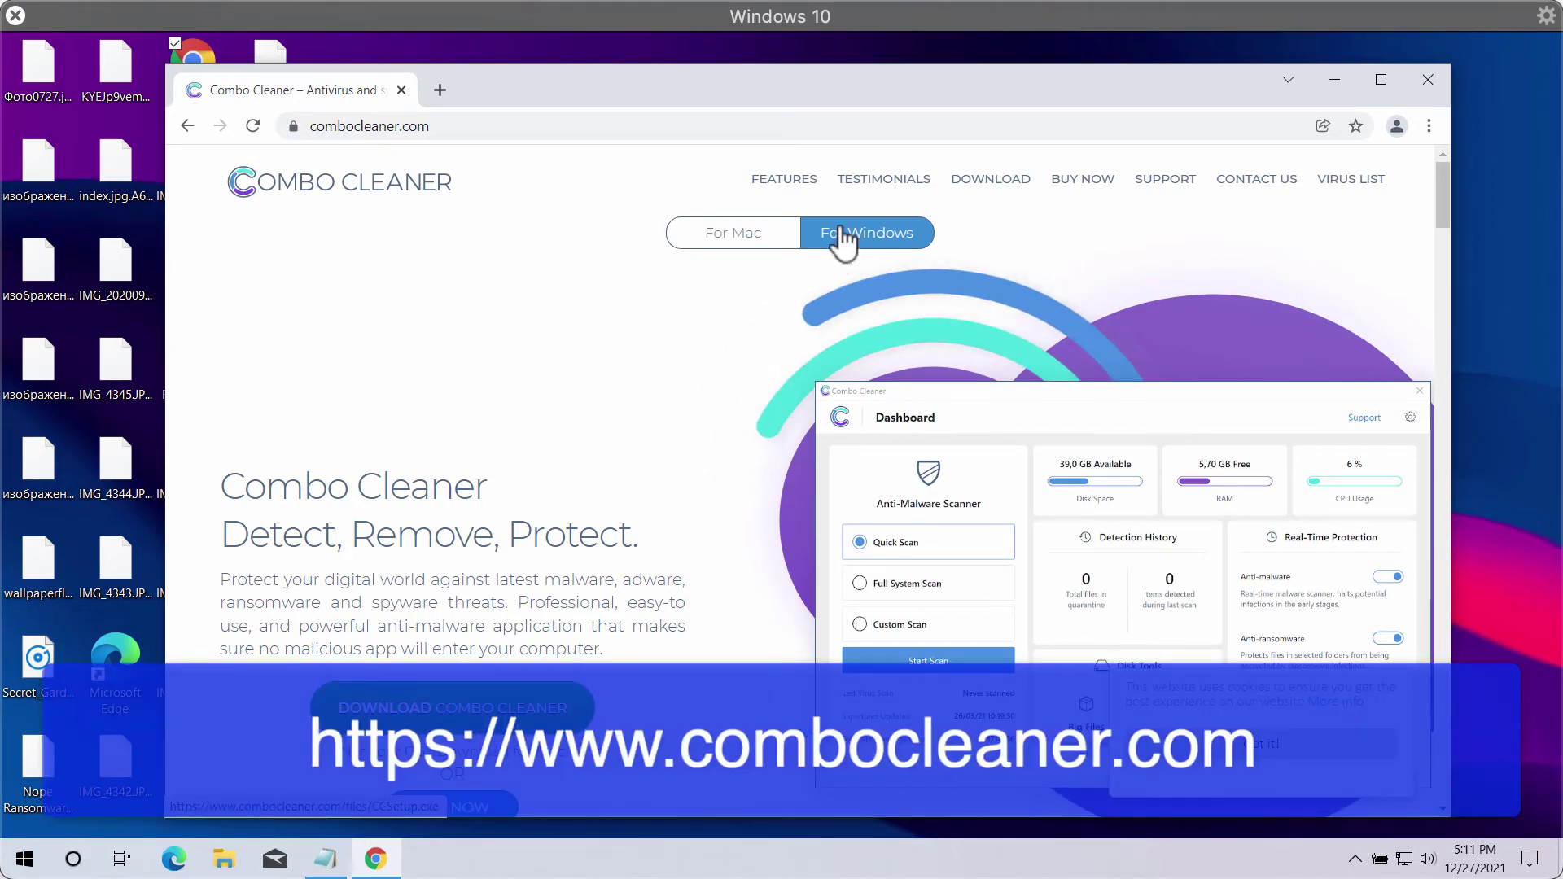
- Launch the installed Combo Cleaner, close the browser and start a Quick Scan of the computer
{"action": "left_click_drag", "start_coordinate": [896, 94], "coordinate": [958, 88]}
{"action": "double_click", "coordinate": [193, 281]}
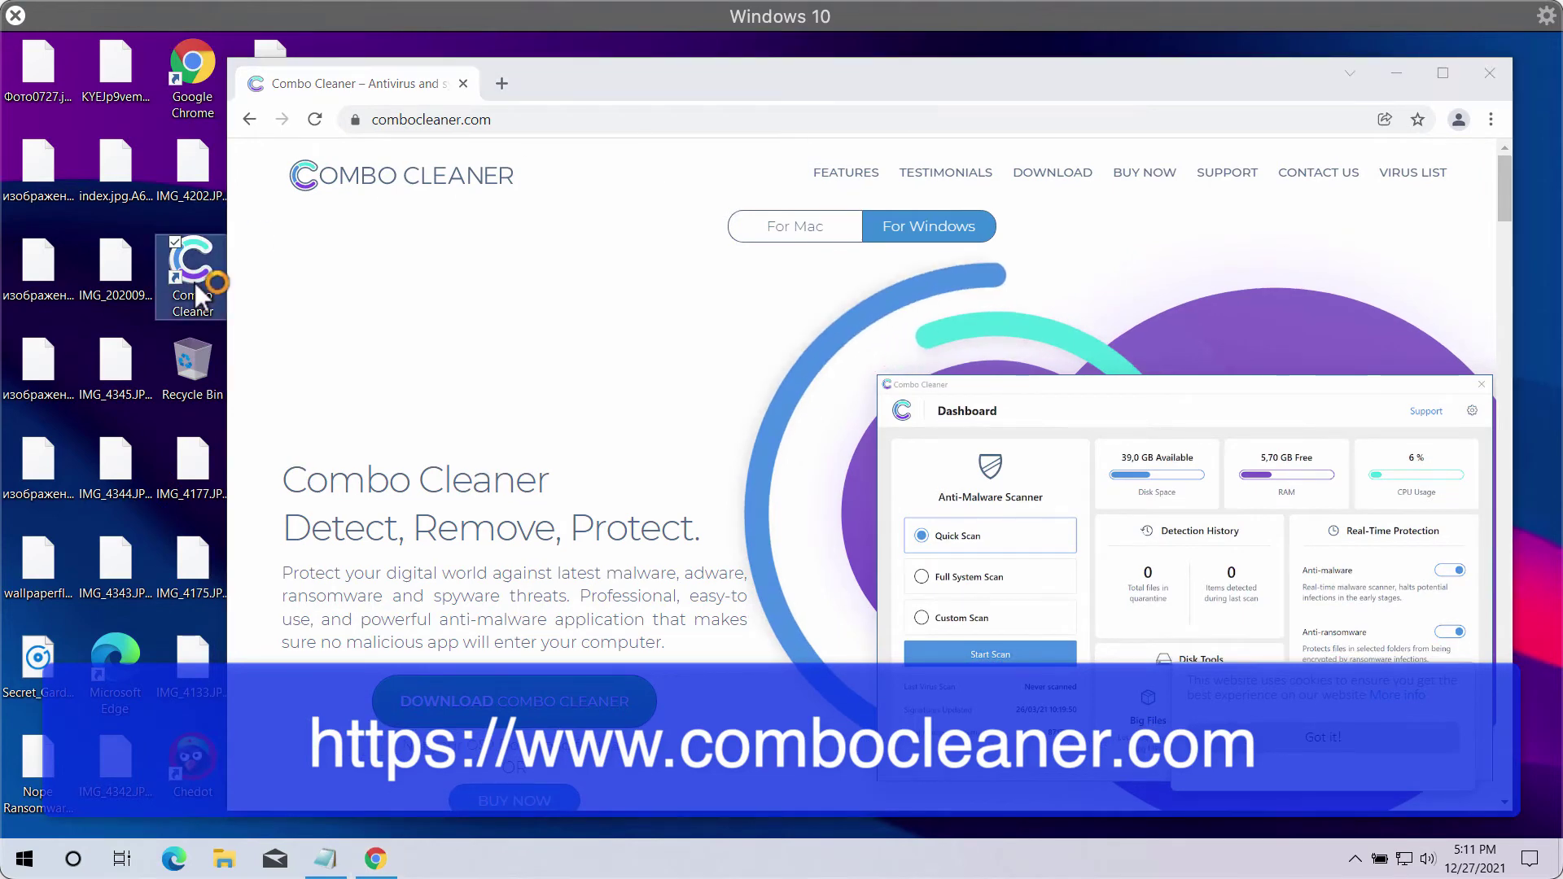
{"action": "left_click", "coordinate": [1495, 72]}
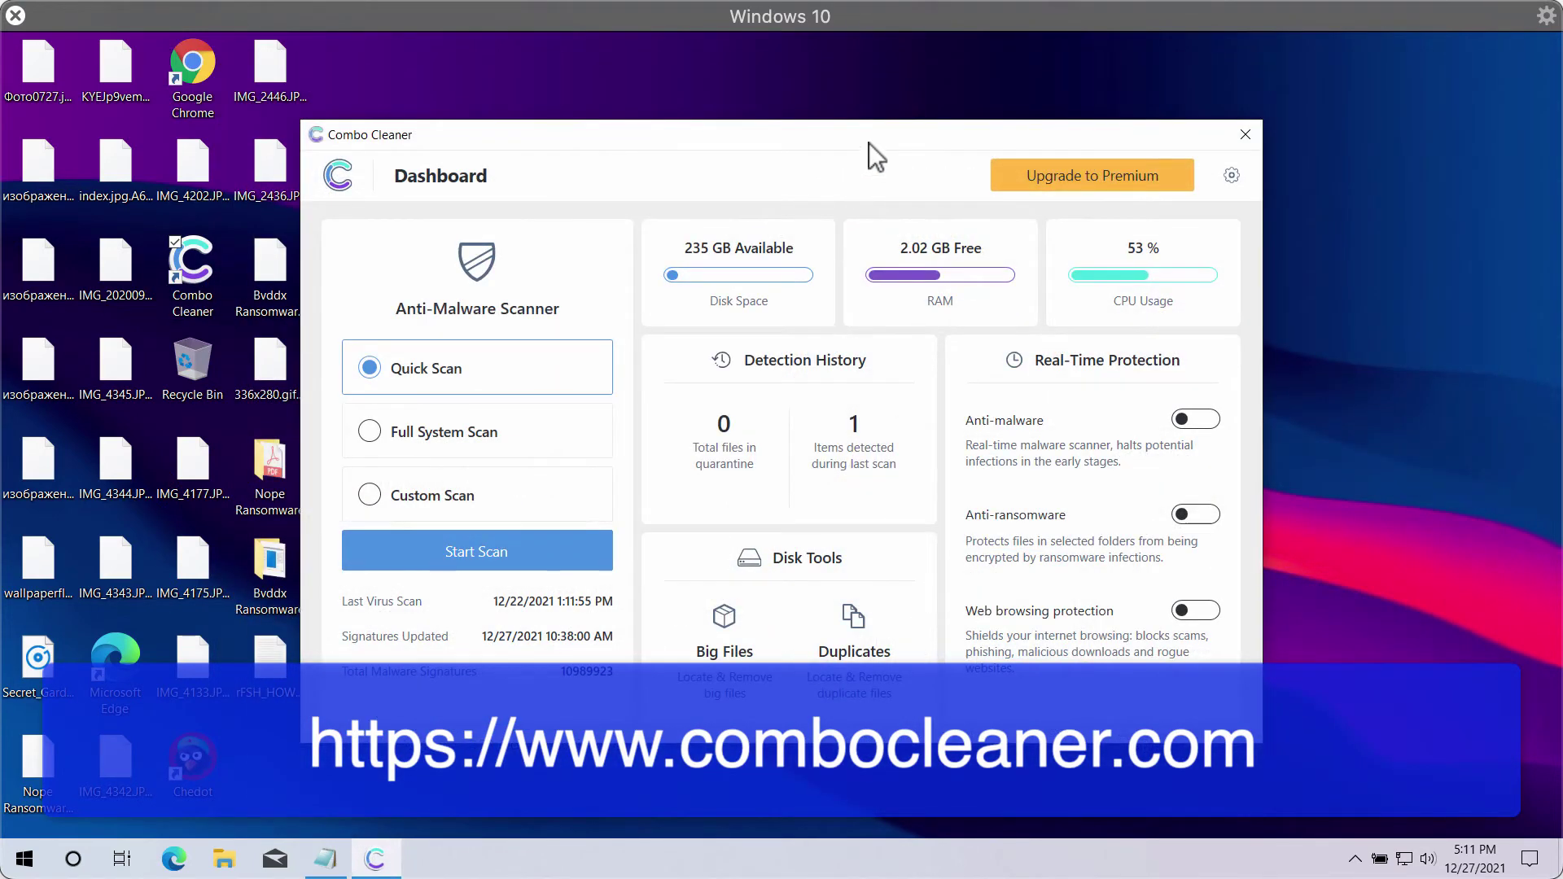
{"action": "left_click", "coordinate": [466, 568]}
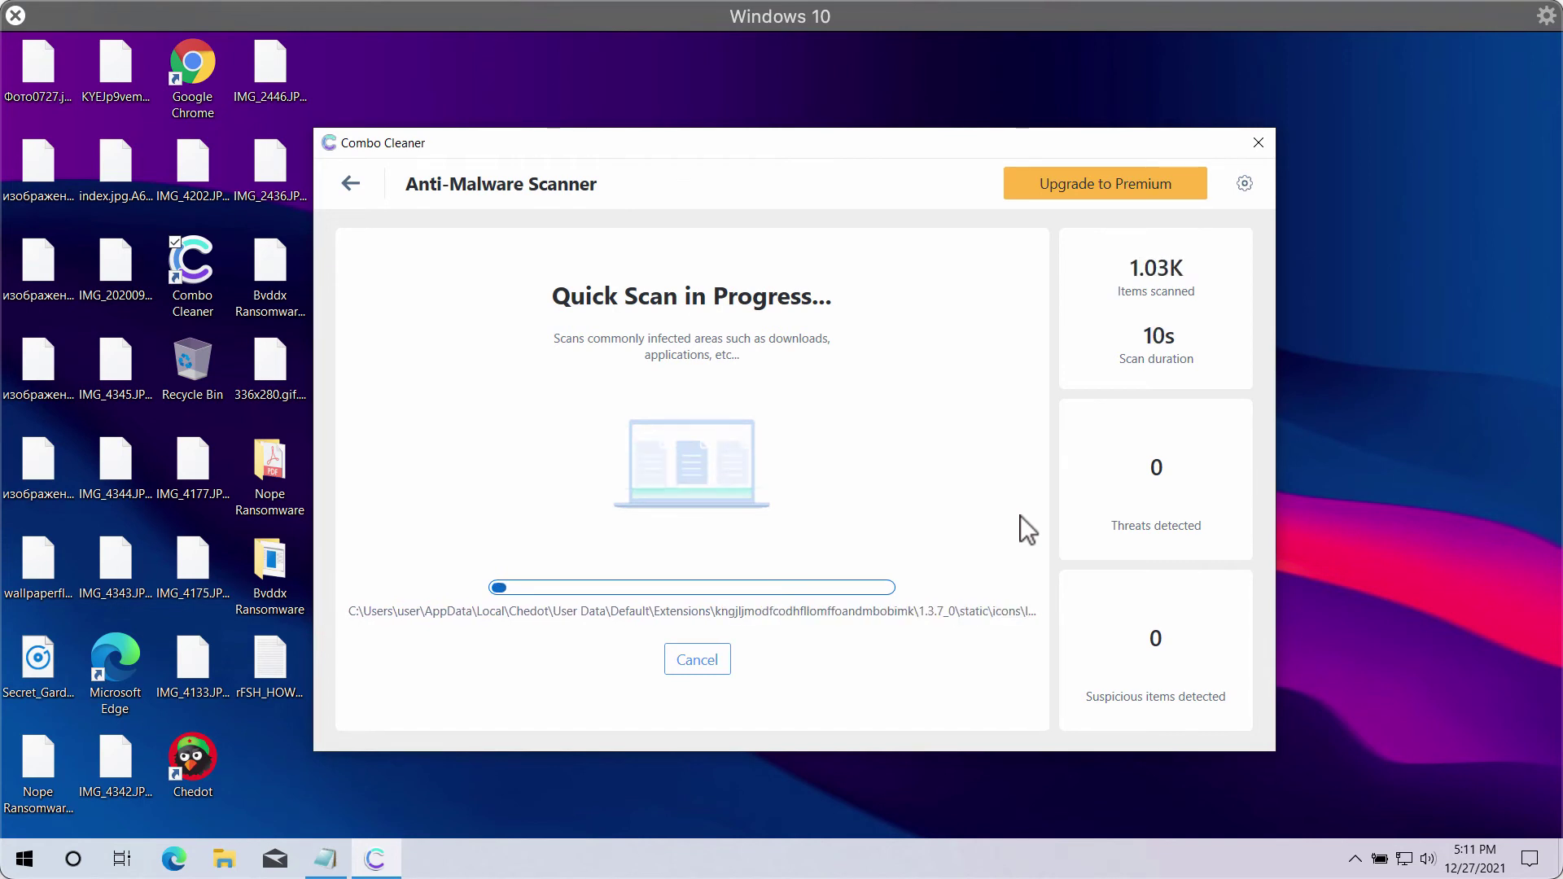
{"action": "left_click_drag", "start_coordinate": [951, 144], "coordinate": [965, 140]}
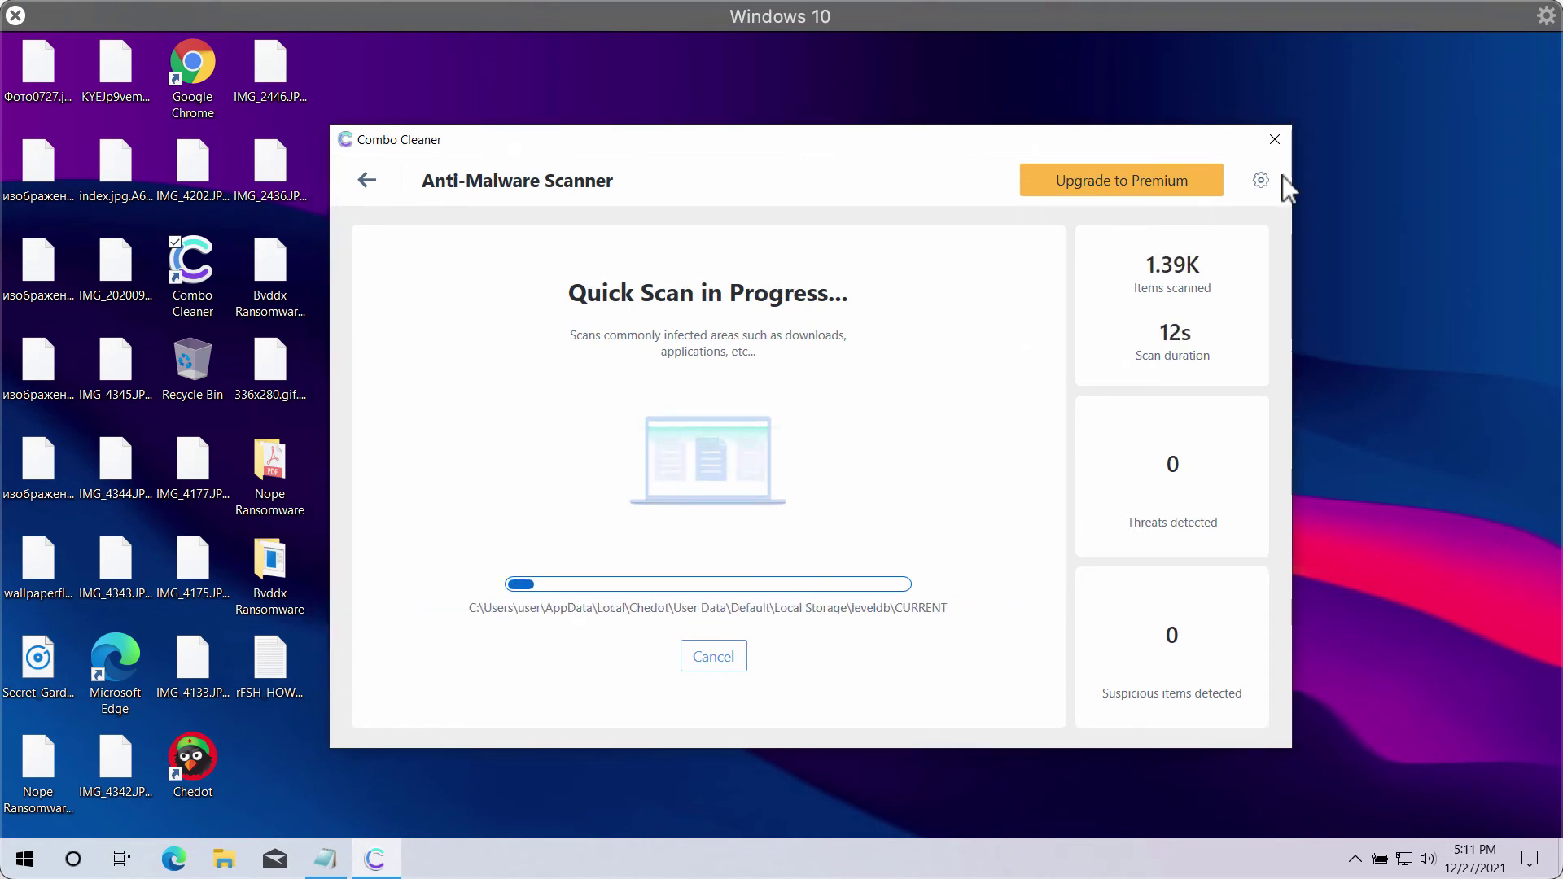
- Review the Anti-Ransomware settings for protected folders and trusted programs, and return to the dashboard
{"action": "left_click", "coordinate": [1261, 181]}
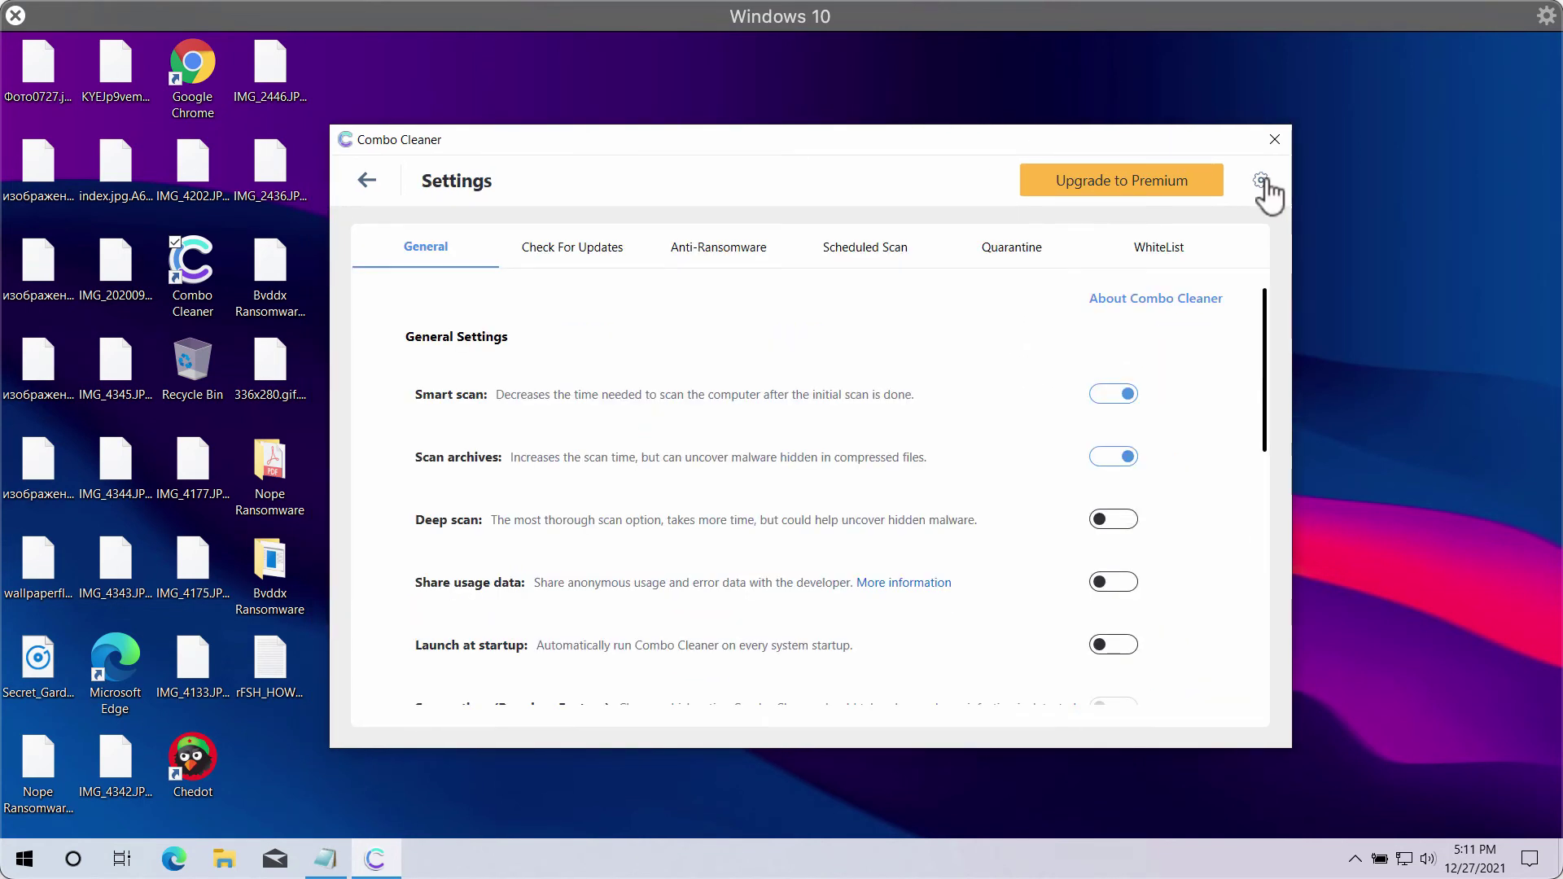
{"action": "left_click", "coordinate": [722, 255]}
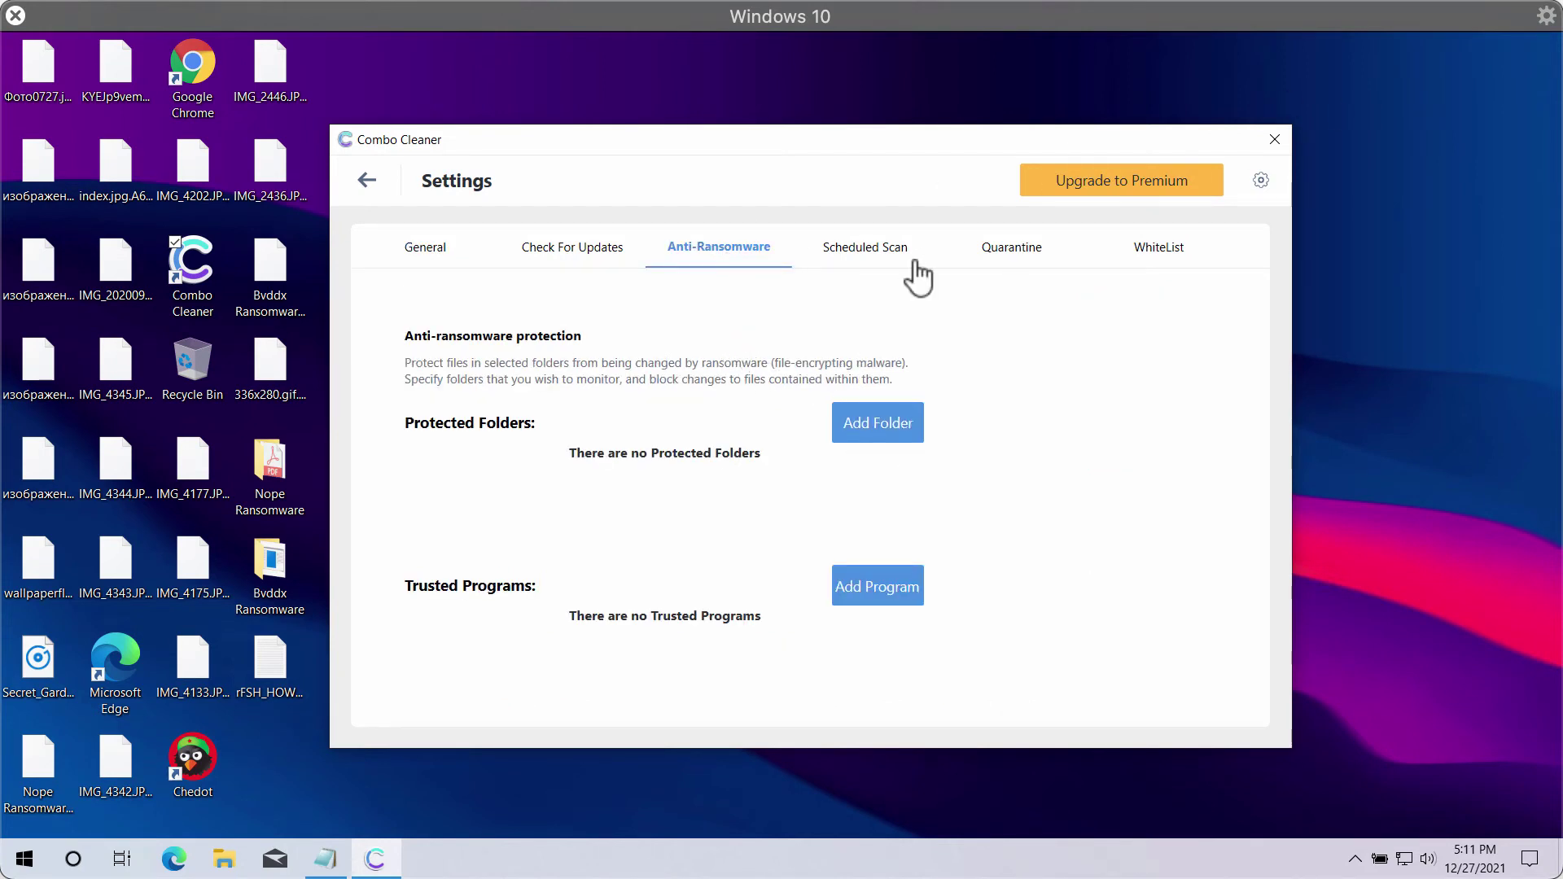
{"action": "left_click_drag", "start_coordinate": [970, 137], "coordinate": [989, 137]}
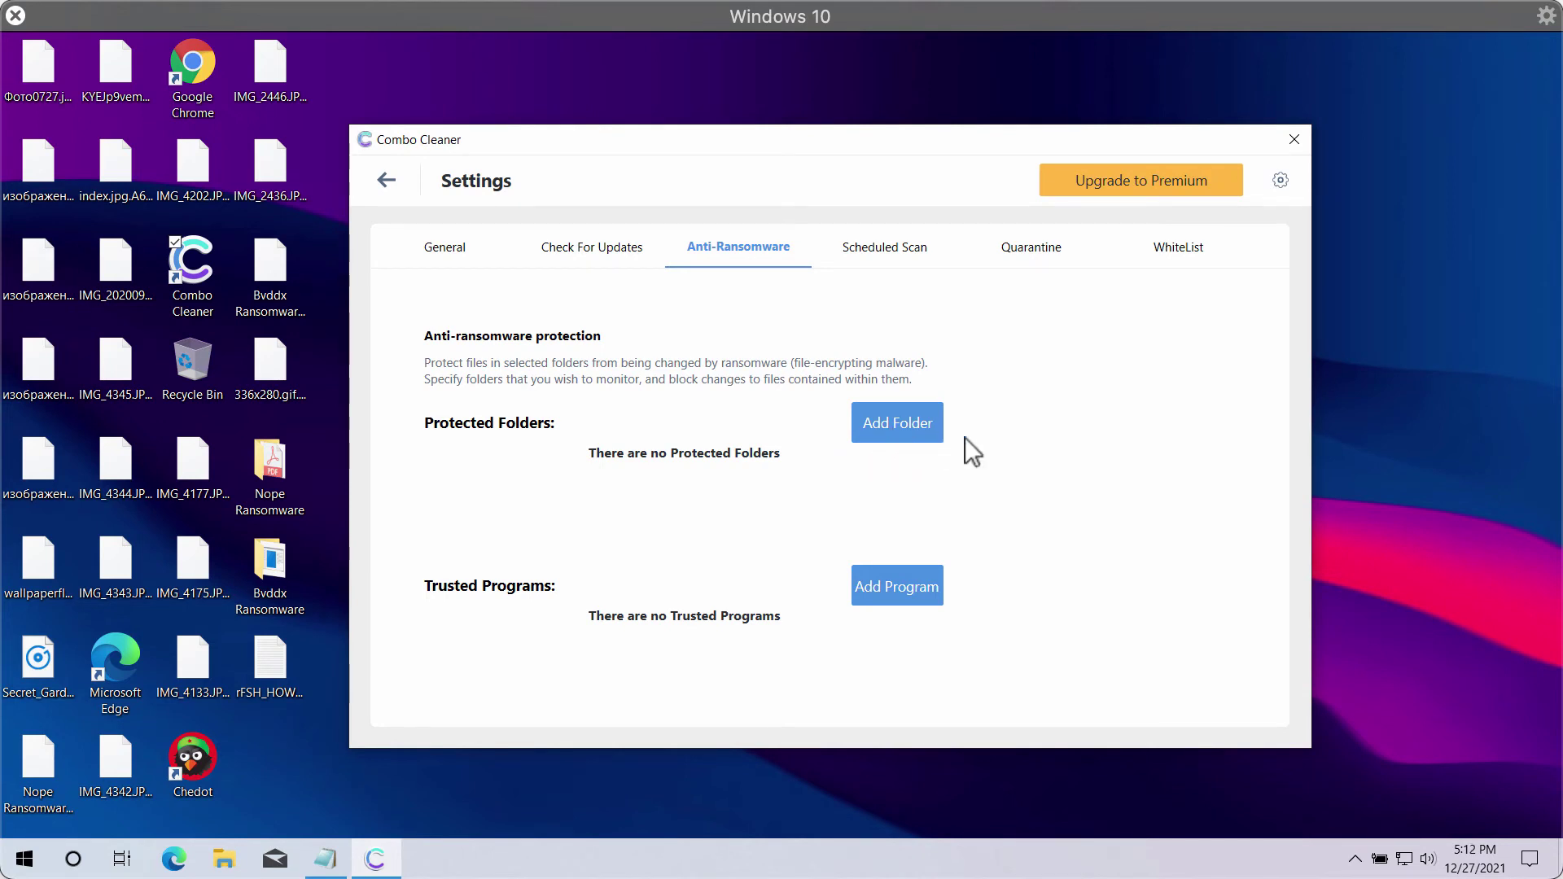
{"action": "left_click_drag", "start_coordinate": [955, 174], "coordinate": [970, 170]}
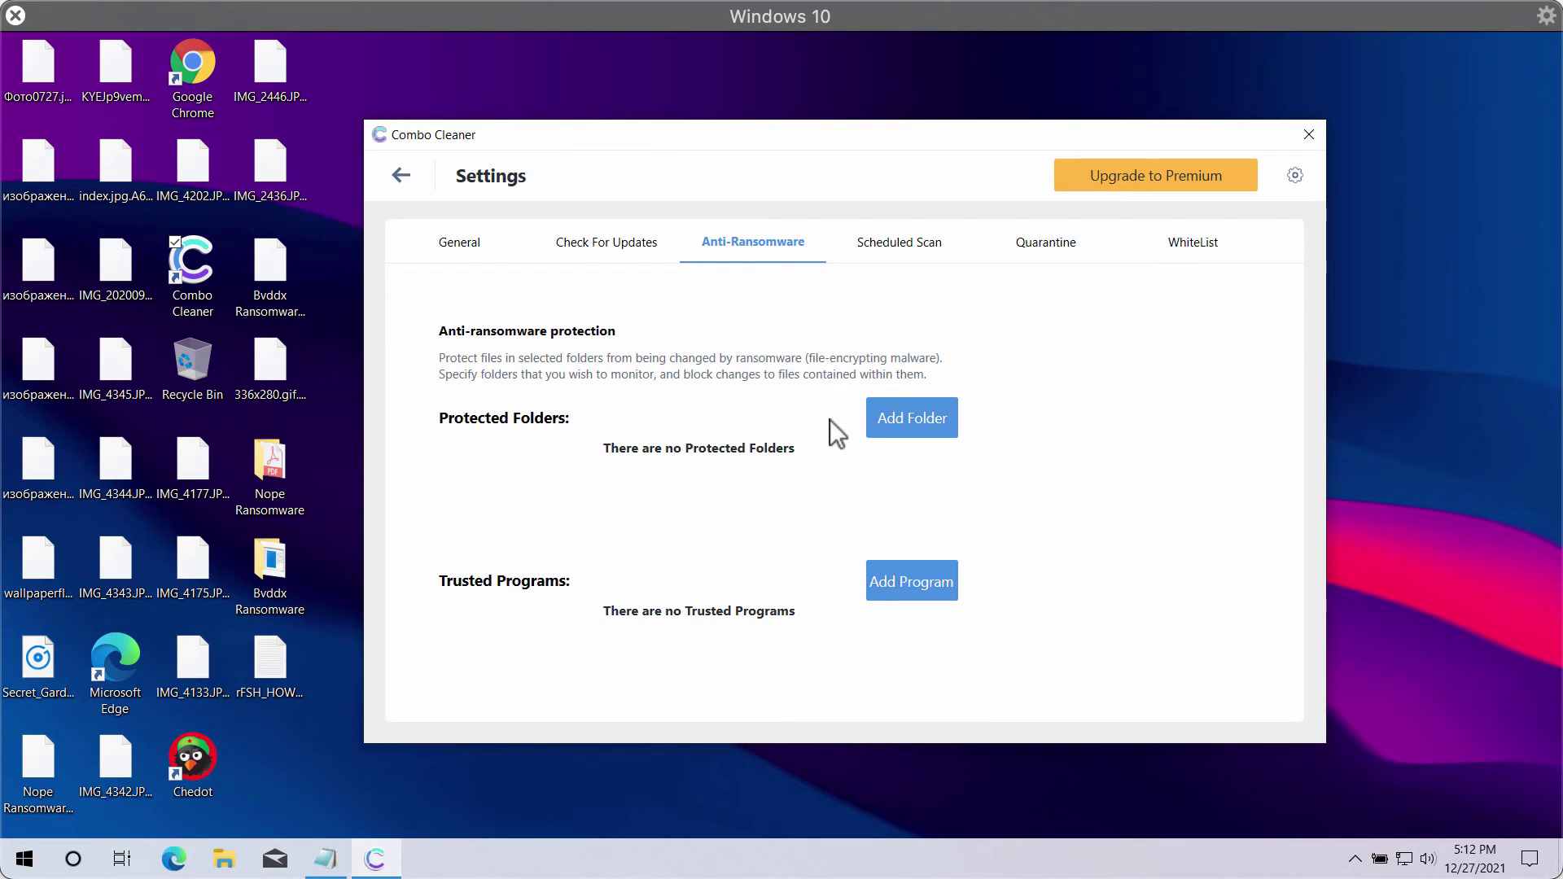
{"action": "left_click", "coordinate": [399, 181]}
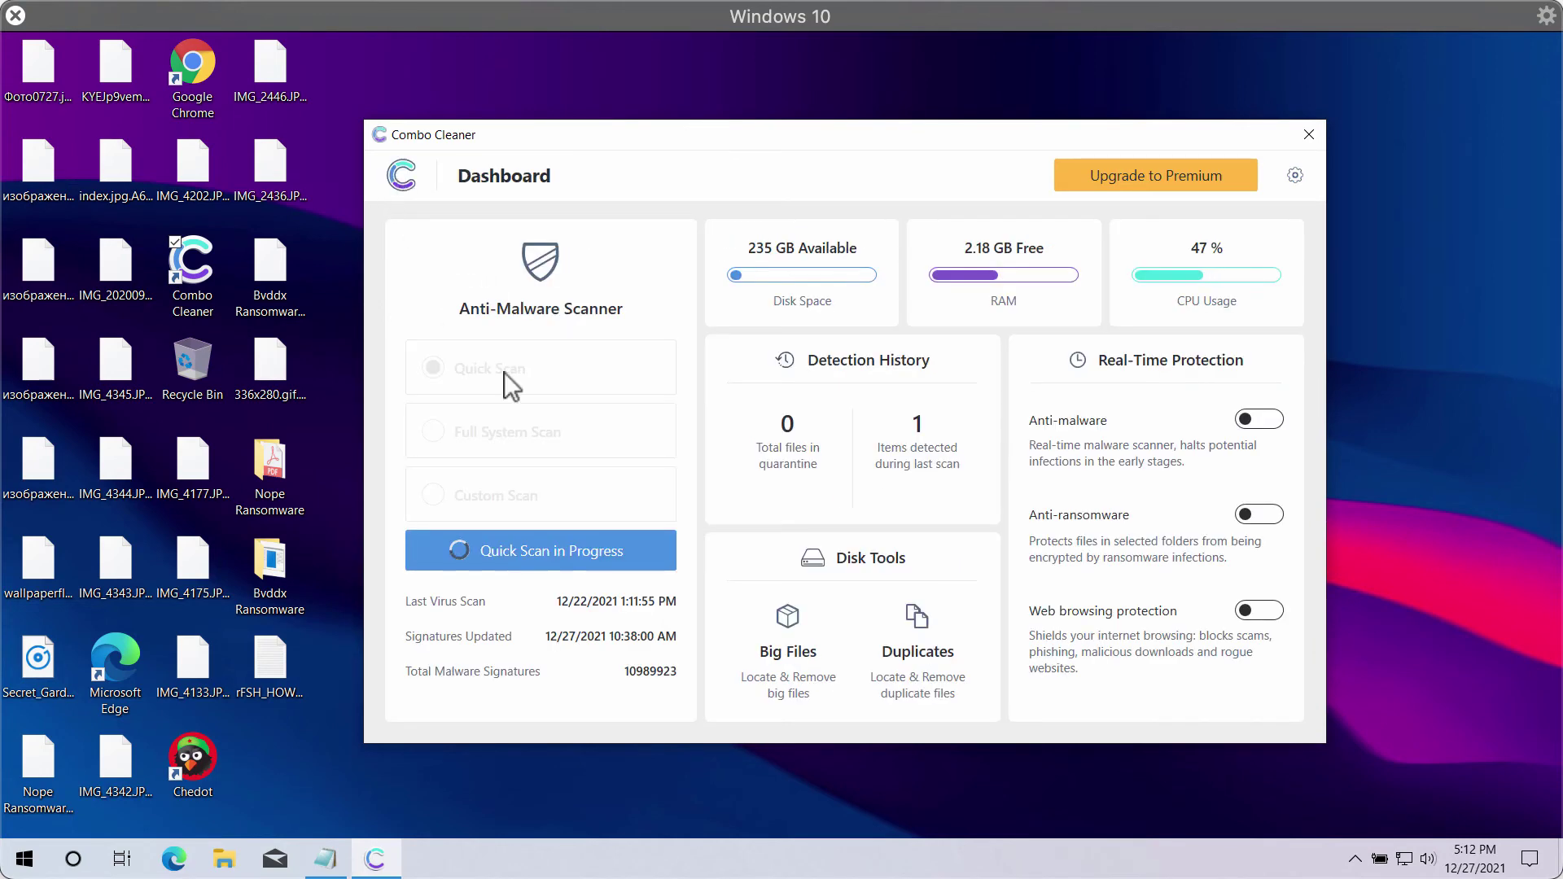
{"action": "left_click", "coordinate": [1294, 181]}
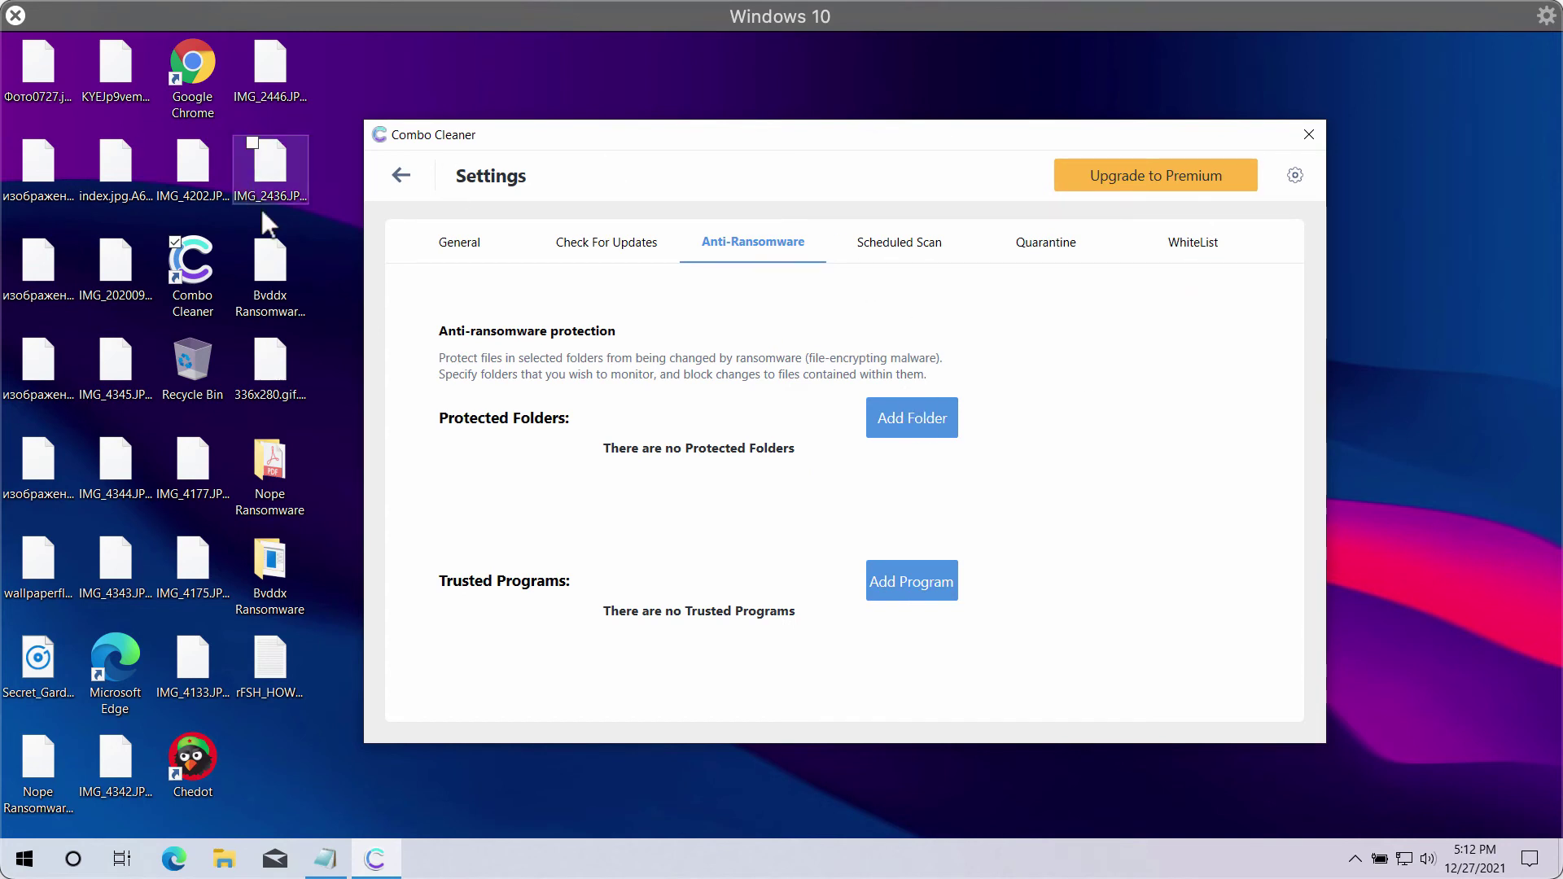
{"action": "left_click", "coordinate": [403, 177]}
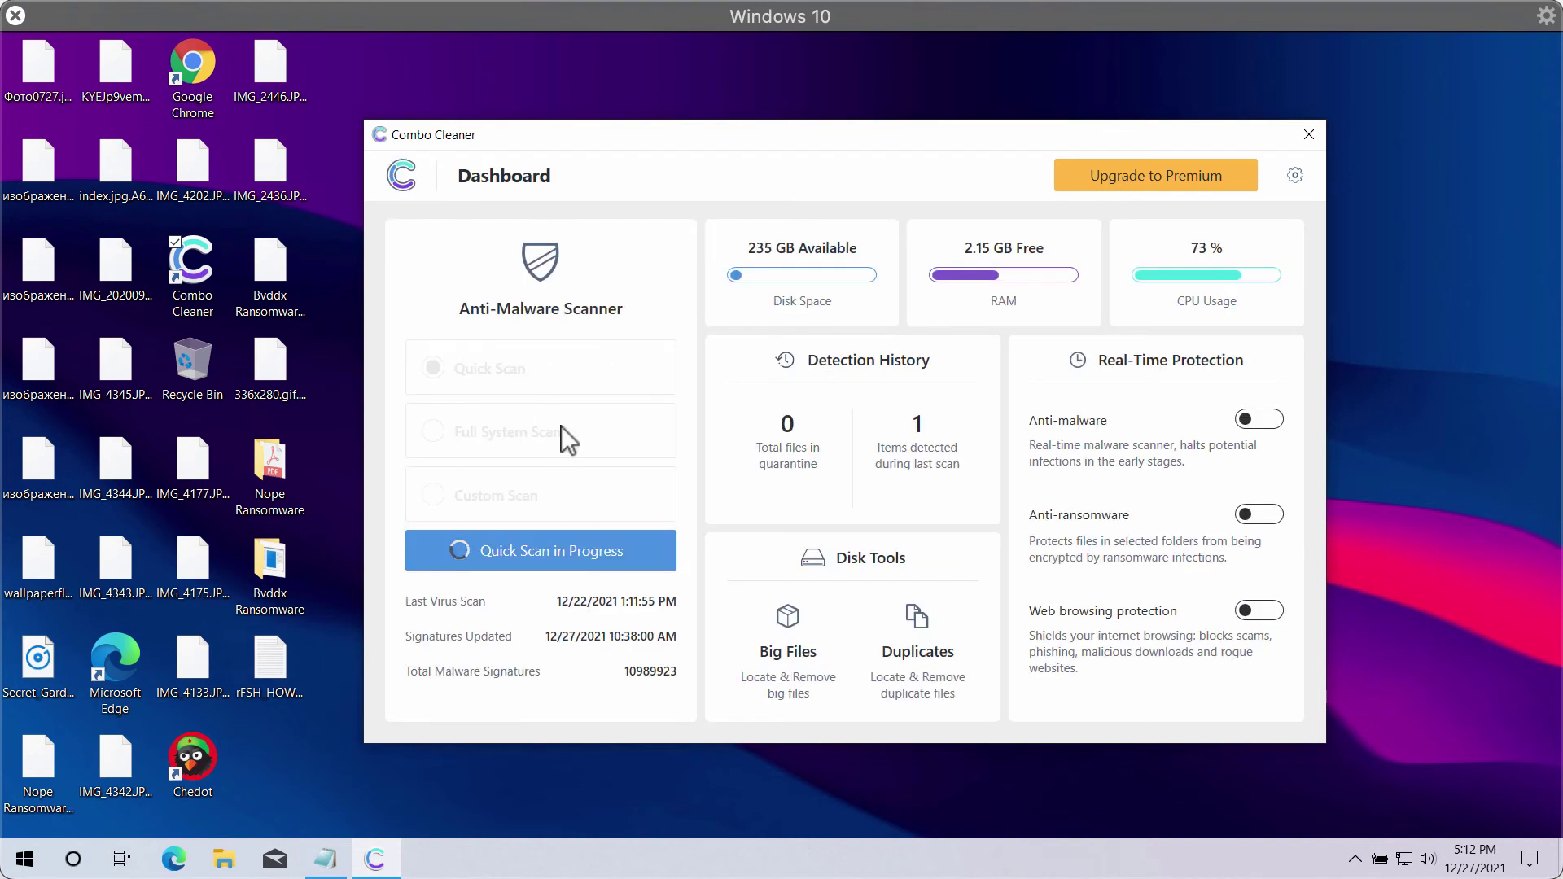
- Bring up the progress view of the running Quick Scan and cancel the scan
{"action": "left_click", "coordinate": [635, 550]}
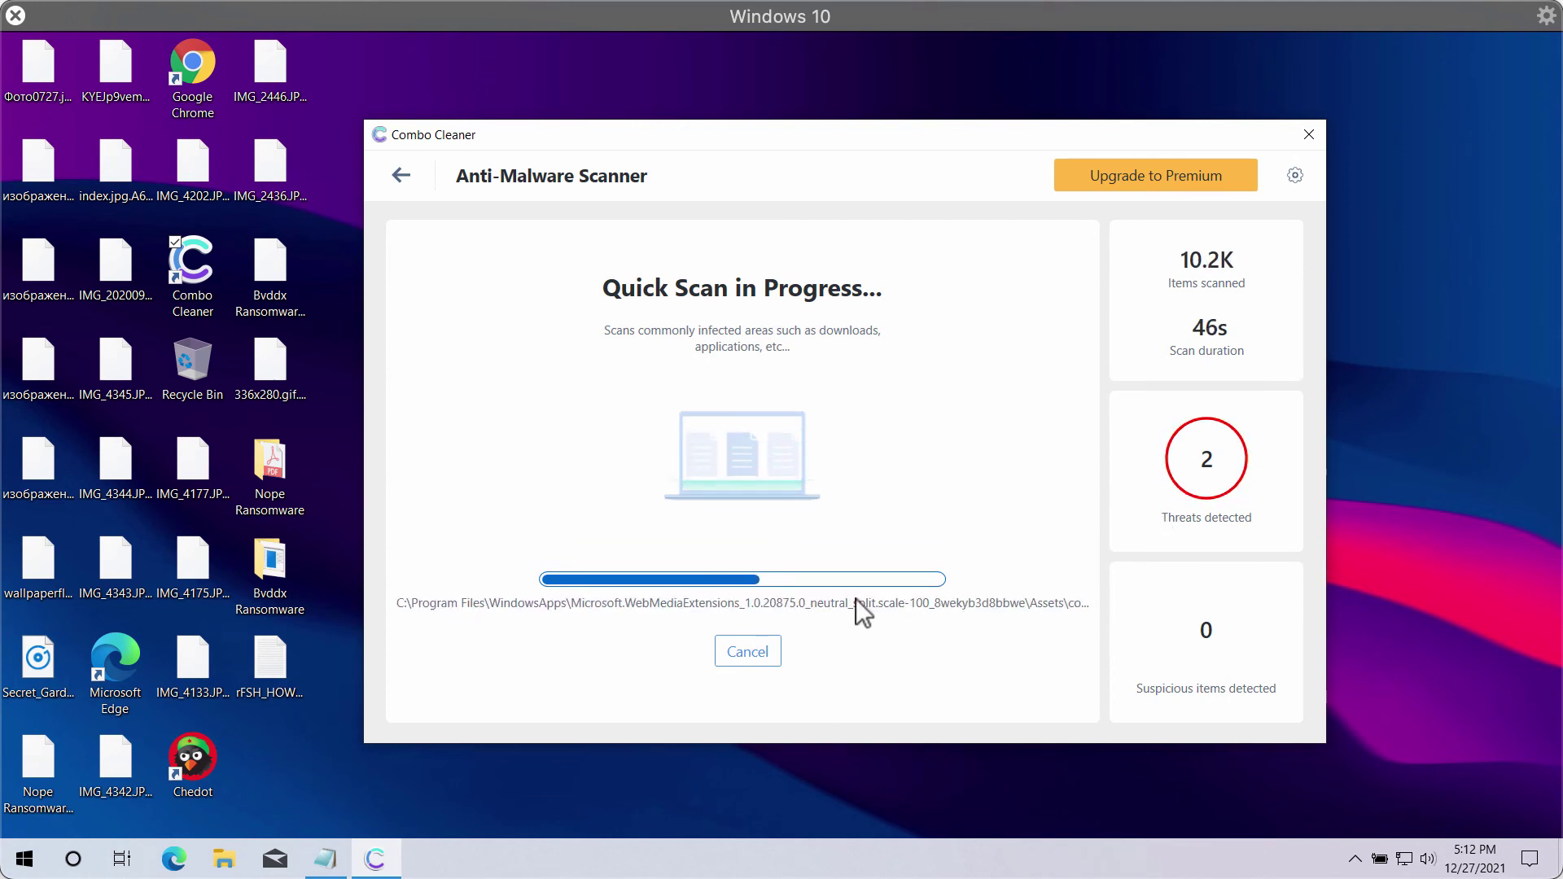
{"action": "left_click", "coordinate": [770, 651]}
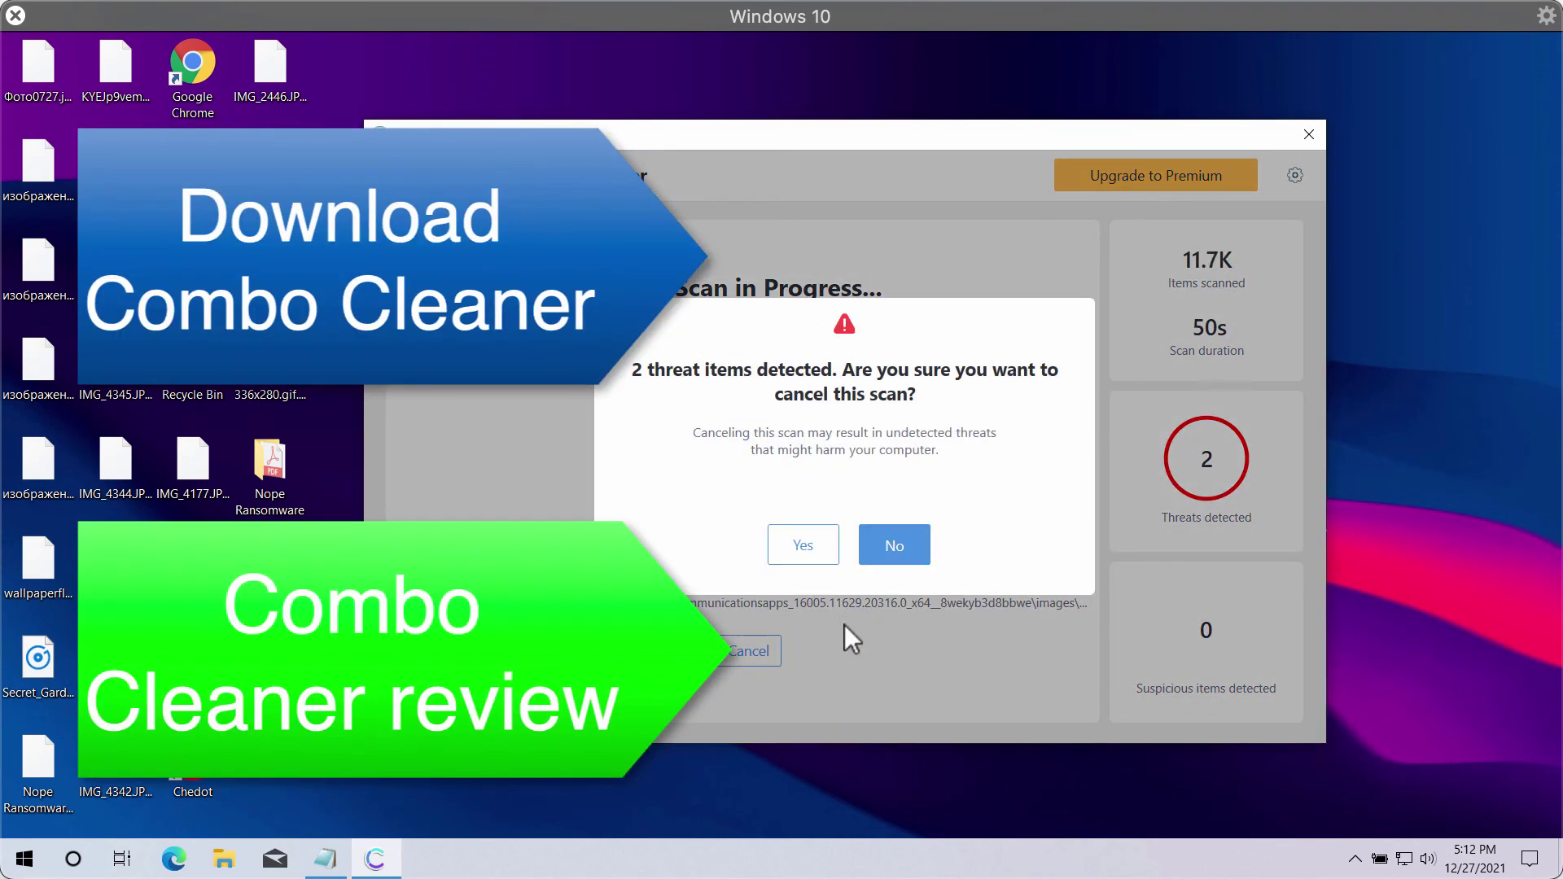
{"action": "left_click", "coordinate": [802, 544]}
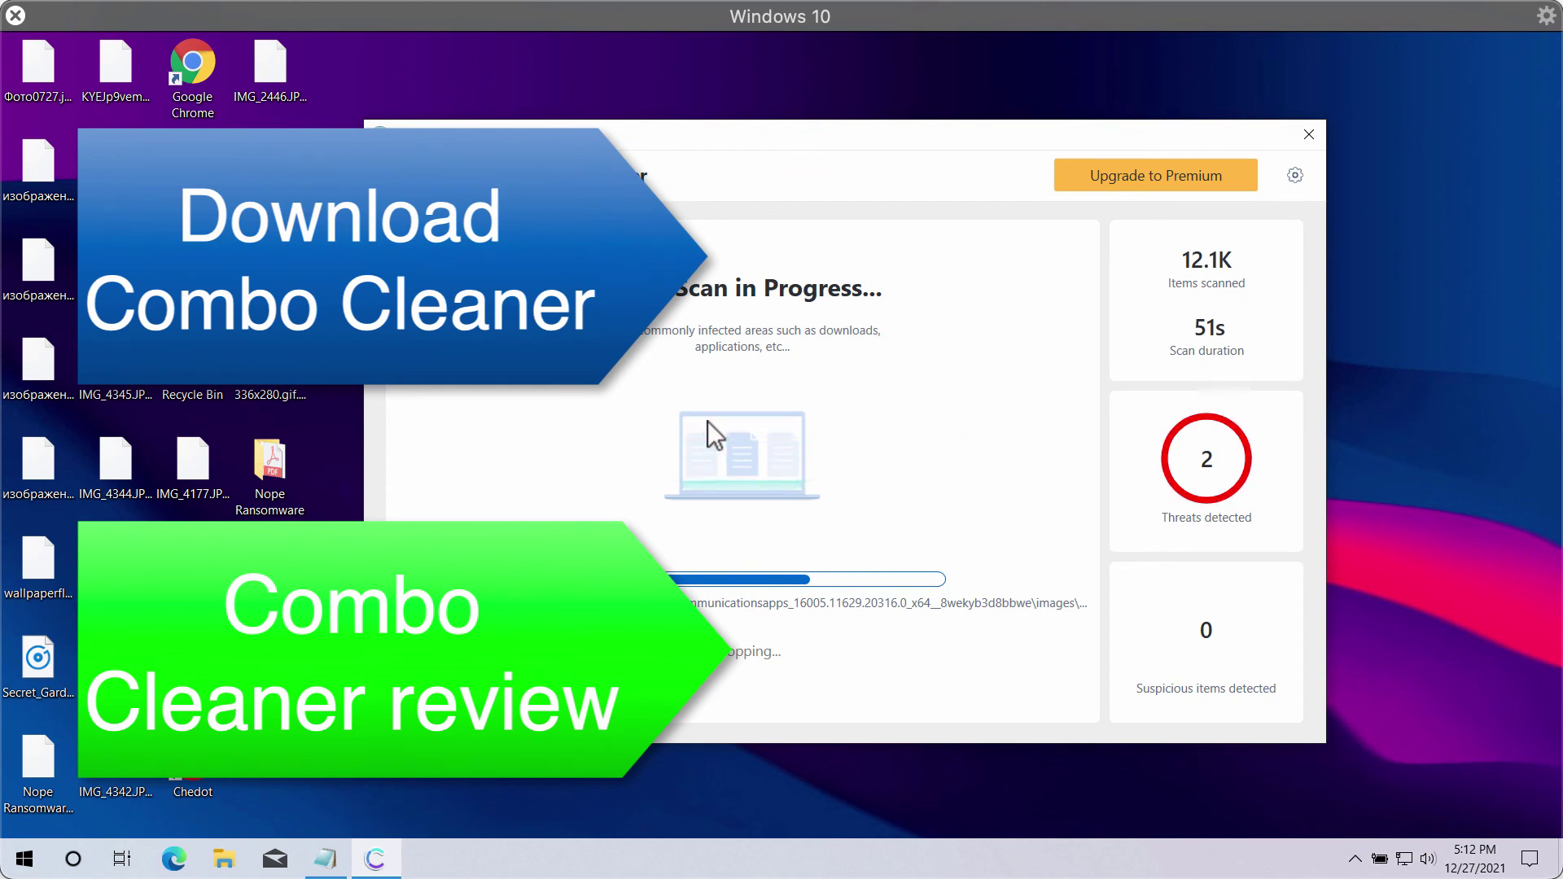